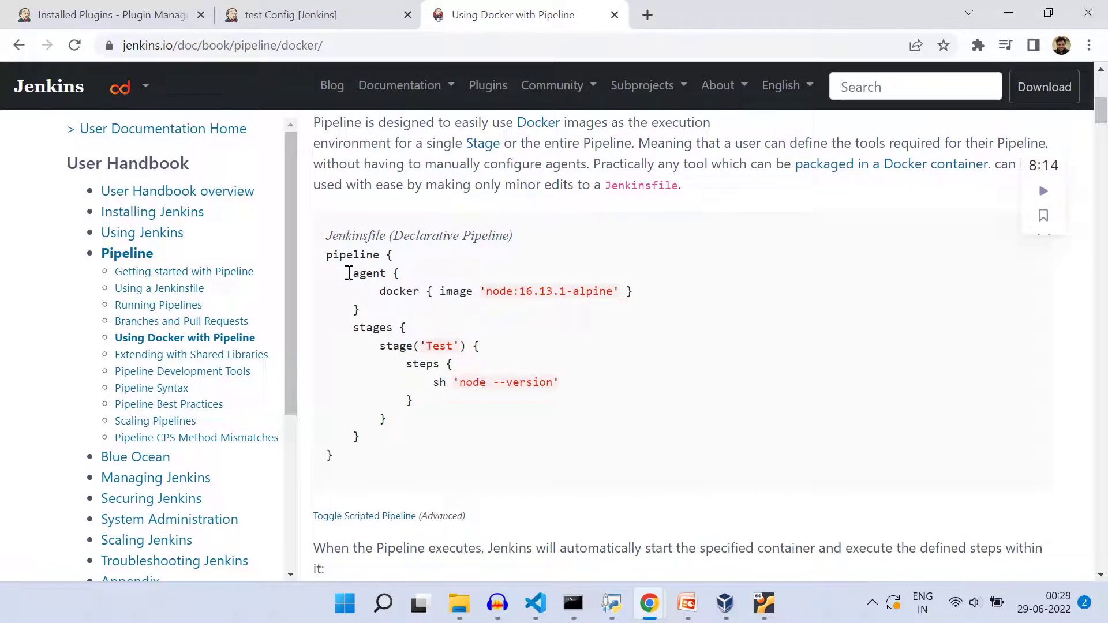
# Step: Highlight the agent and steps blocks of the Jenkins documentation's pipeline example
pyautogui.moveTo(347, 274); pyautogui.dragTo(381, 310)
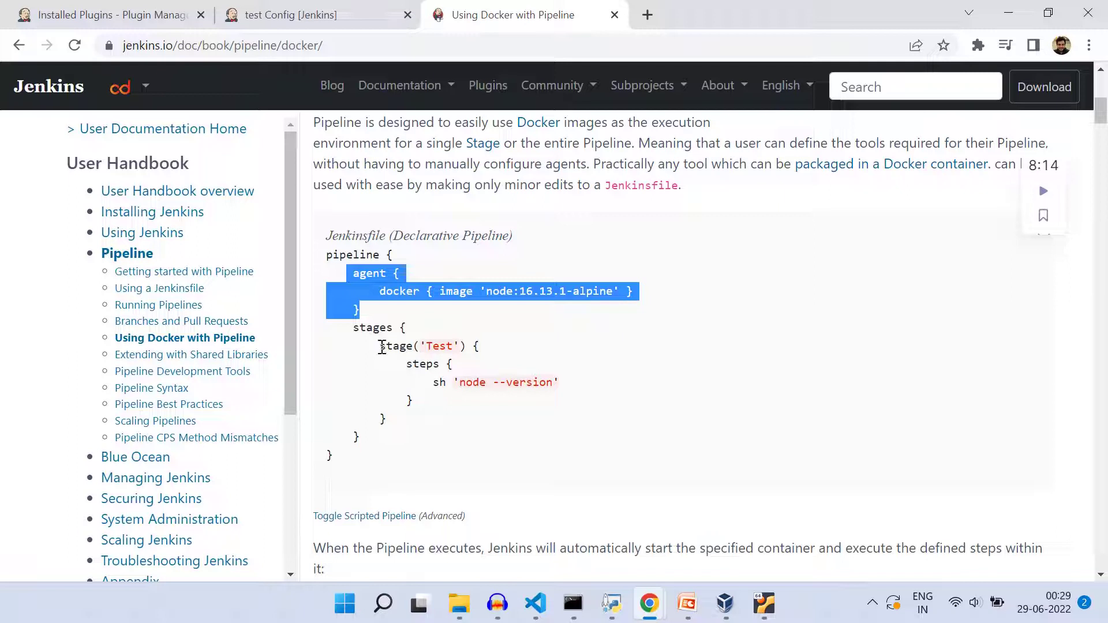
pyautogui.moveTo(399, 364); pyautogui.dragTo(428, 404)
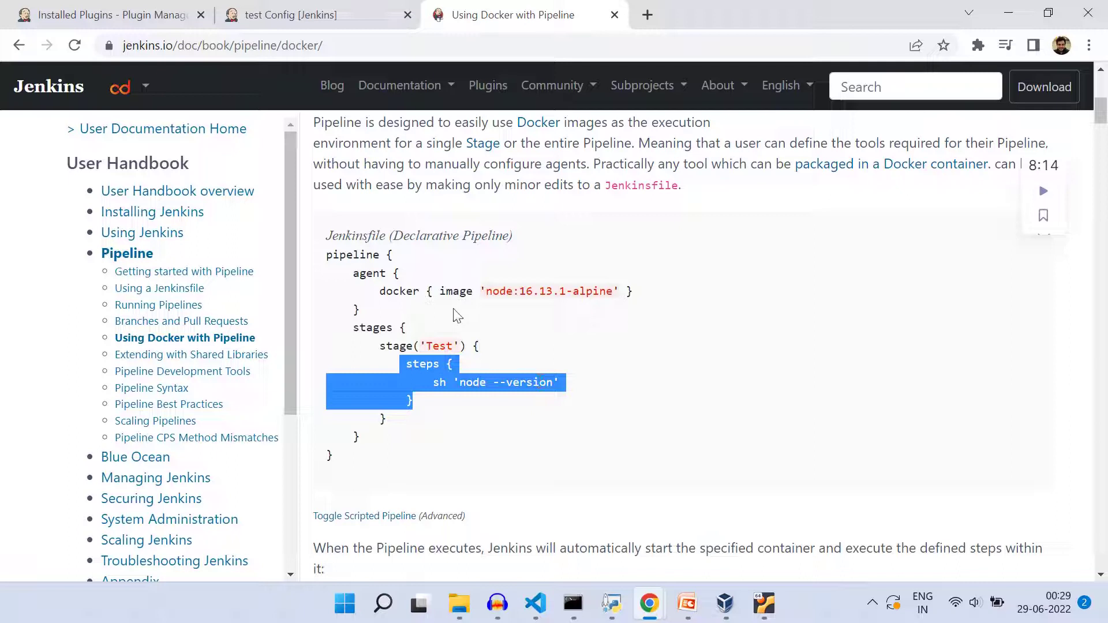
pyautogui.moveTo(379, 292); pyautogui.dragTo(650, 300)
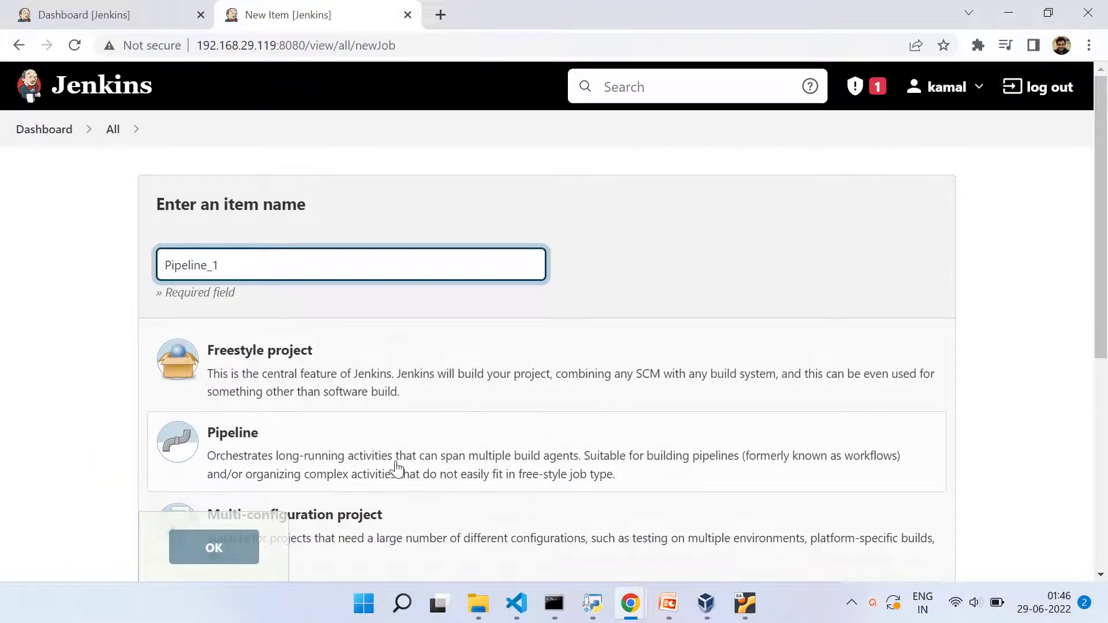
# Step: Create the Pipeline_1 item as a Pipeline project
pyautogui.click(396, 465)
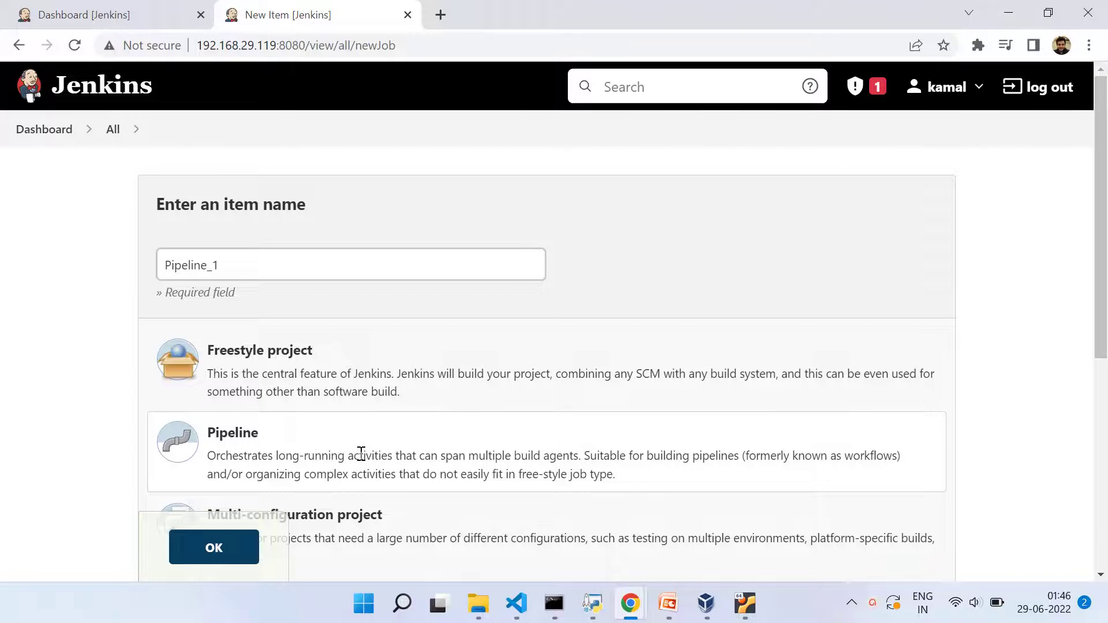
pyautogui.scroll(-3, 361, 455)
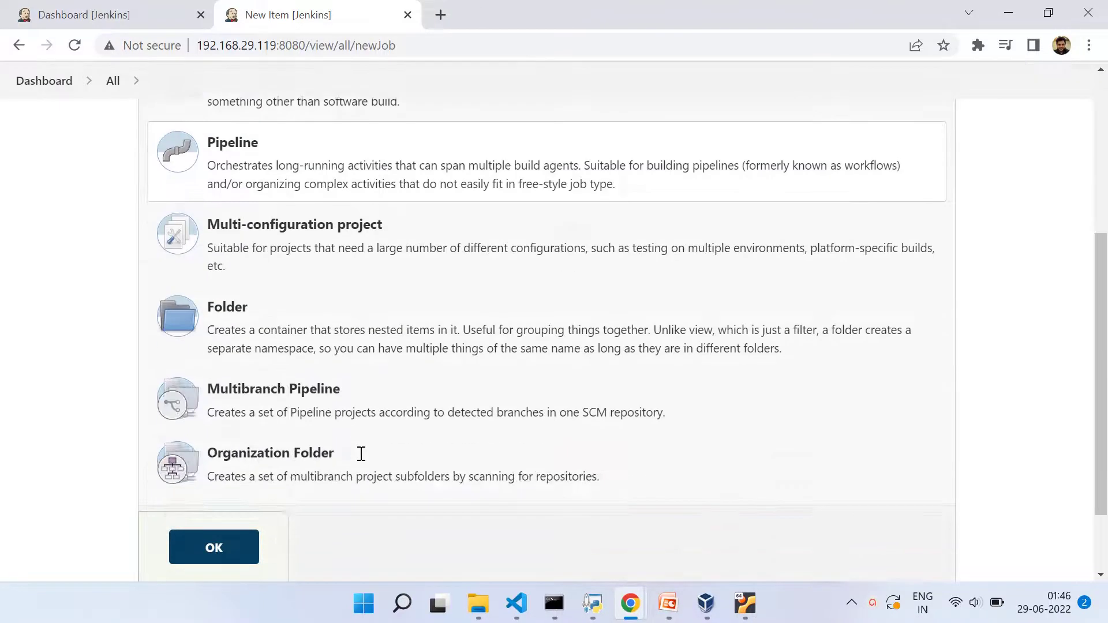
pyautogui.scroll(-1, 361, 454)
pyautogui.click(223, 472)
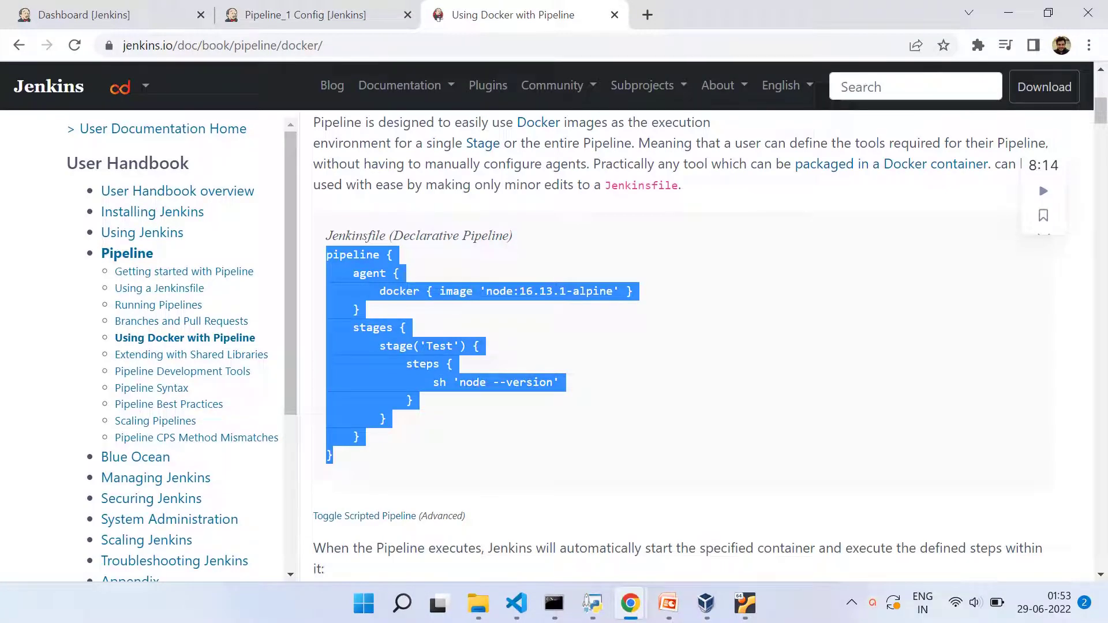
# Step: Paste the Docker-agent example as Pipeline_1's Pipeline script, then apply and save
pyautogui.click(364, 15)
pyautogui.scroll(-2, 435, 320)
pyautogui.scroll(-1, 434, 320)
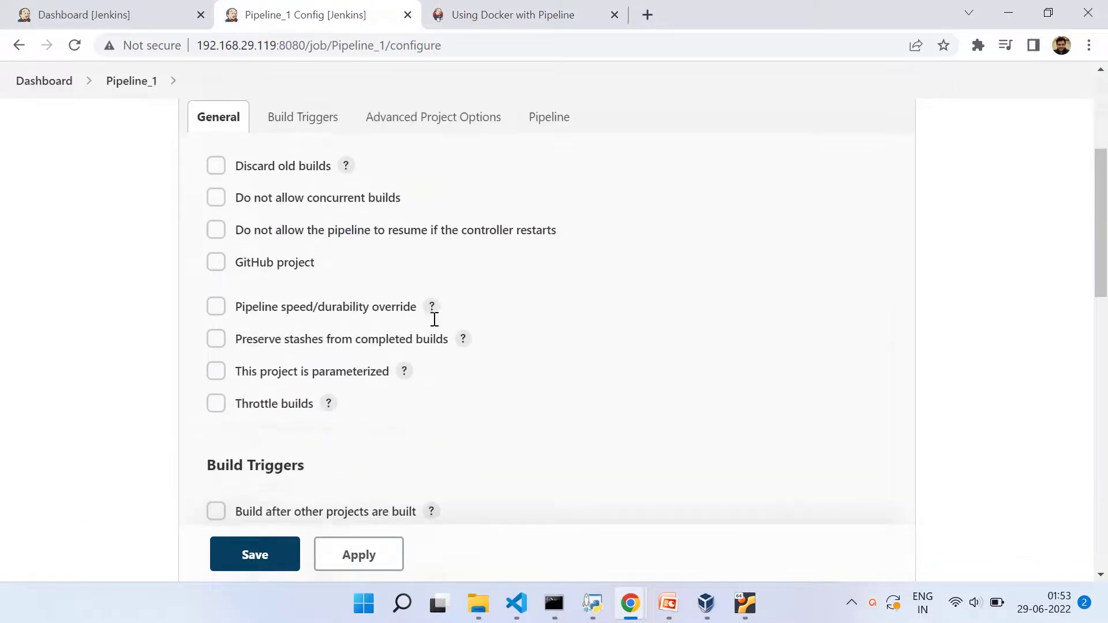
pyautogui.scroll(-3, 435, 320)
pyautogui.scroll(-1, 435, 319)
pyautogui.scroll(-2, 434, 319)
pyautogui.scroll(-2, 433, 320)
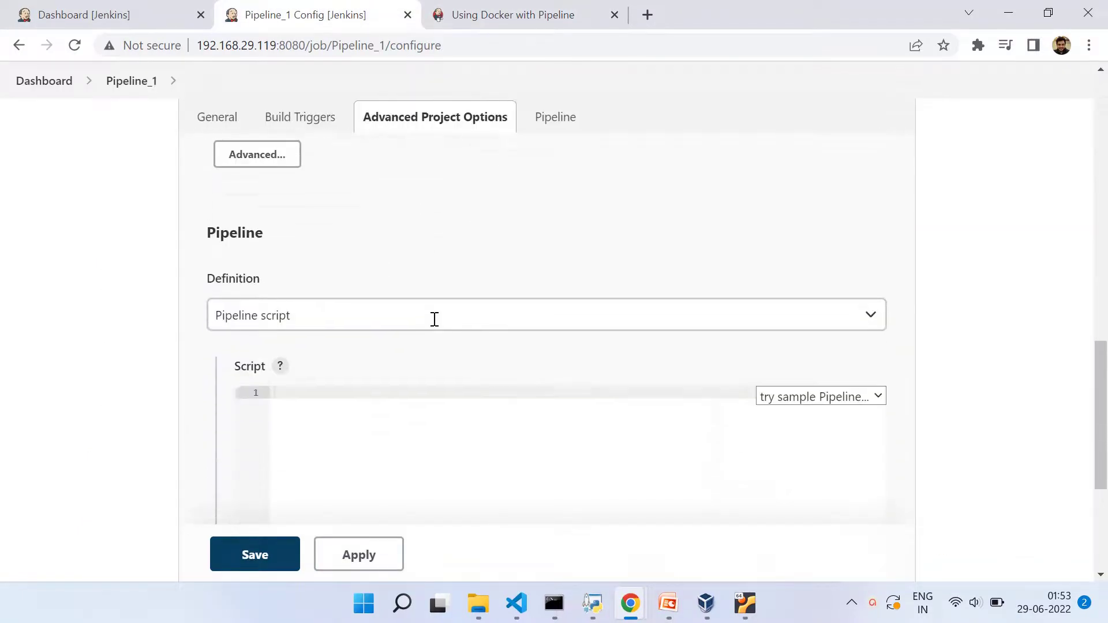
pyautogui.click(364, 313)
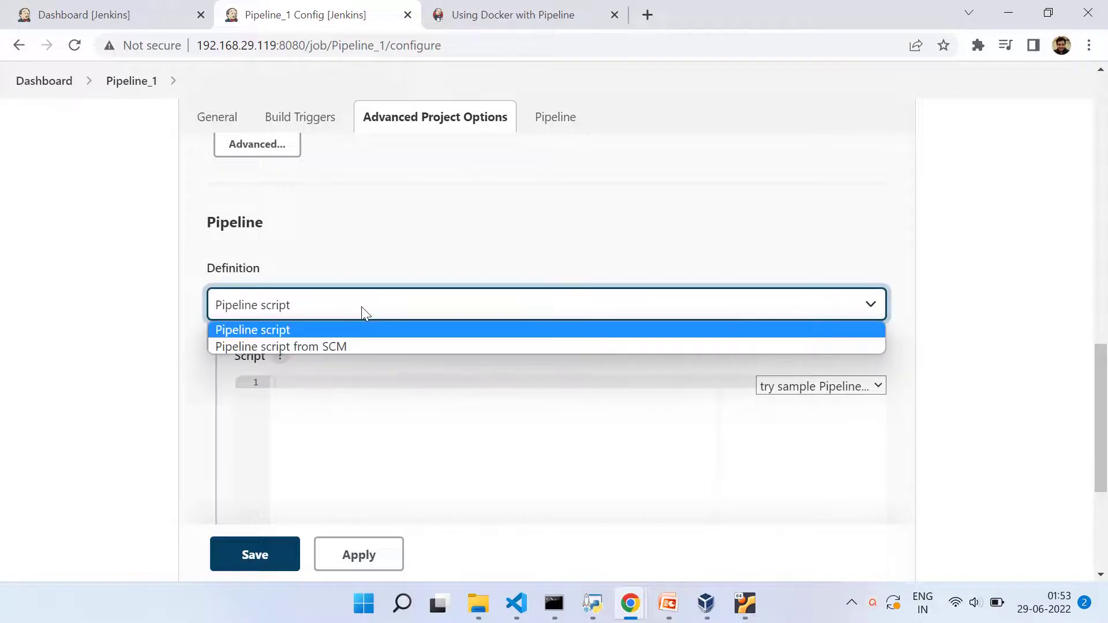
pyautogui.click(312, 326)
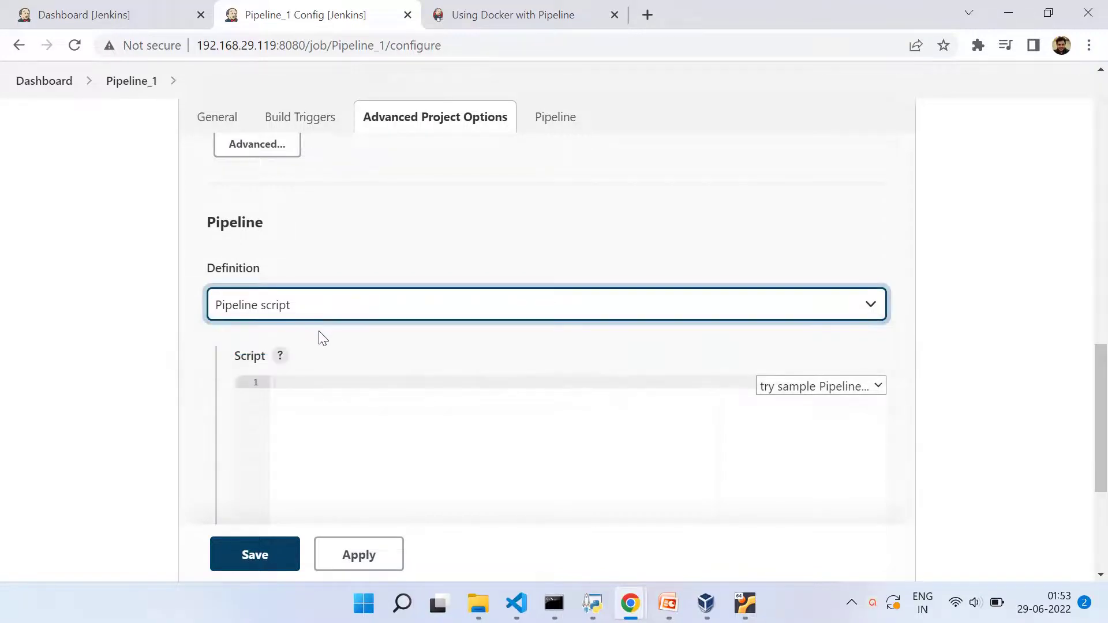
pyautogui.click(365, 412)
pyautogui.write("pipeline {     agent {         docker { image 'node:16.13.1-alpine' }     }     stages {         stage('Test') {             steps {                 sh 'node --version'             }         }     } }")
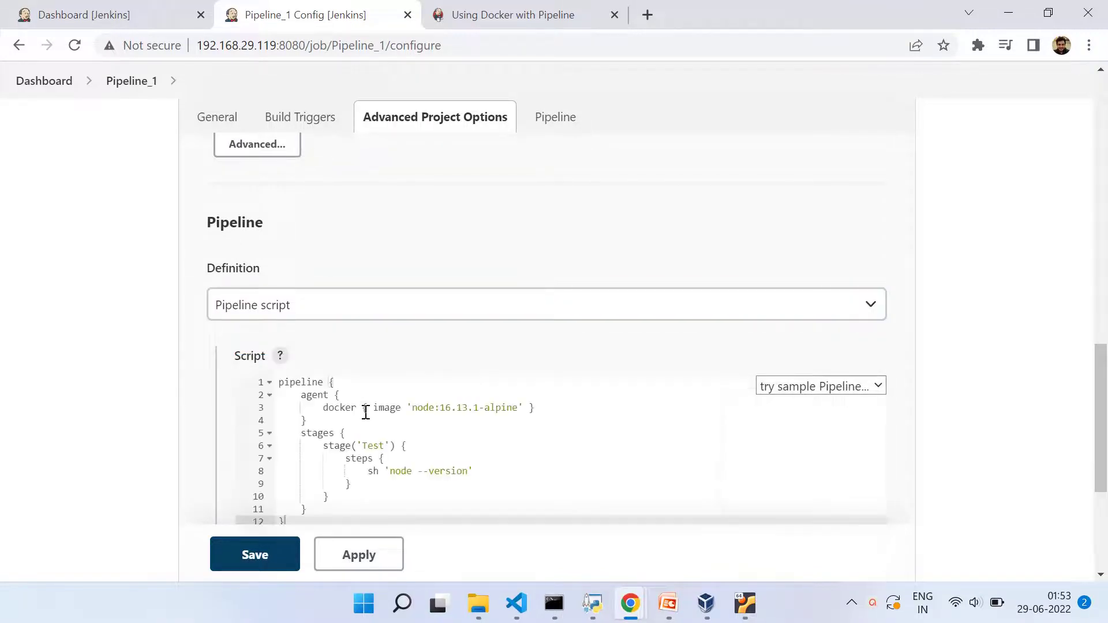
pyautogui.scroll(-1, 393, 438)
pyautogui.scroll(-1, 394, 439)
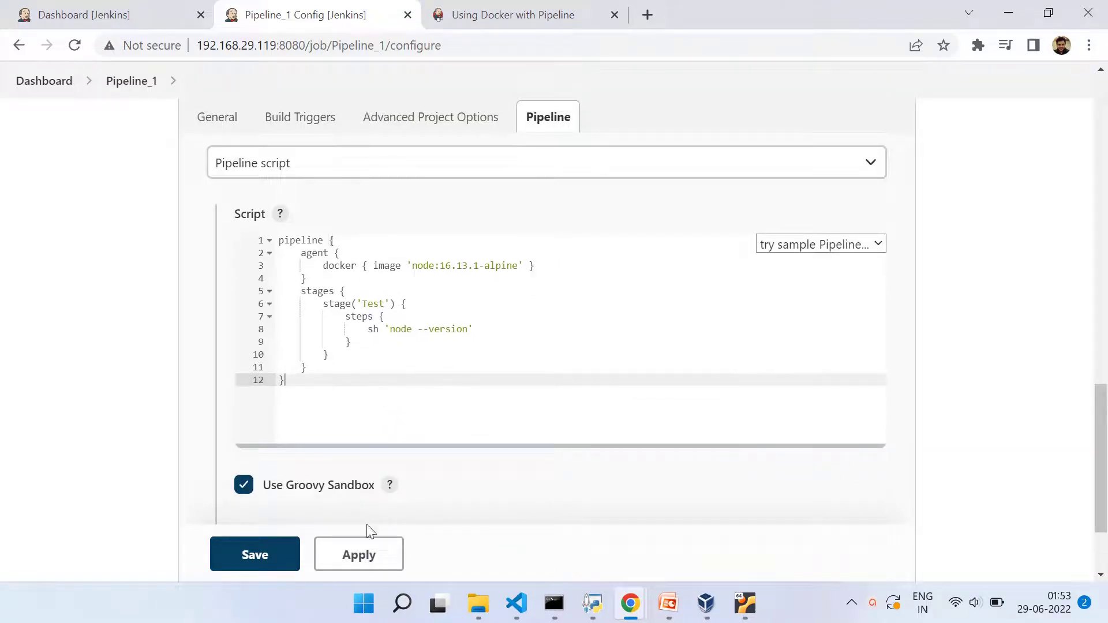
pyautogui.click(367, 553)
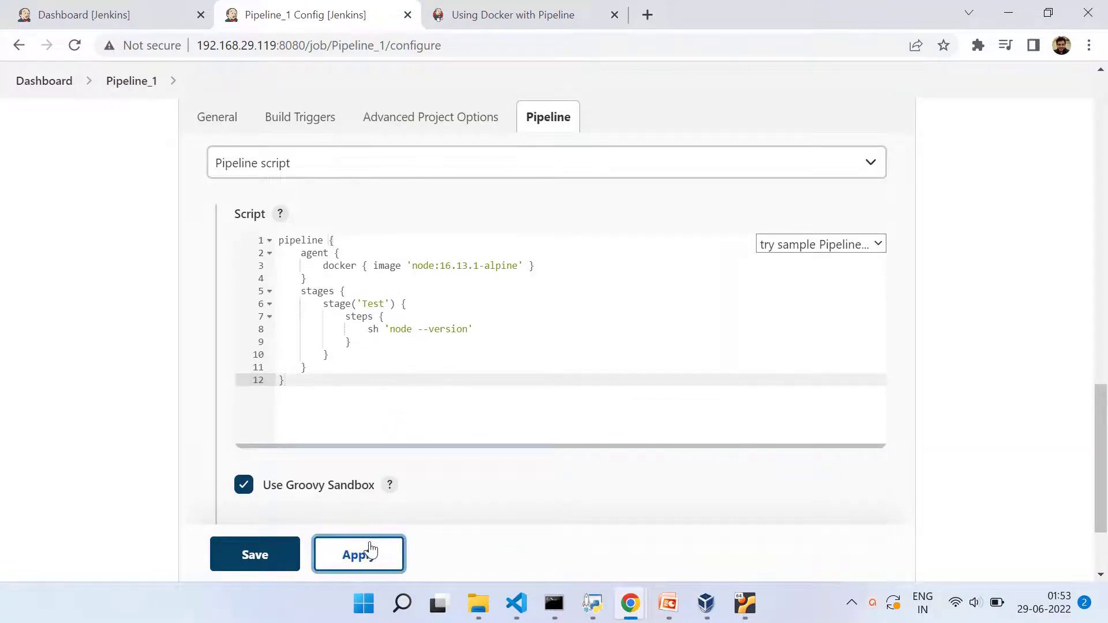
pyautogui.click(246, 563)
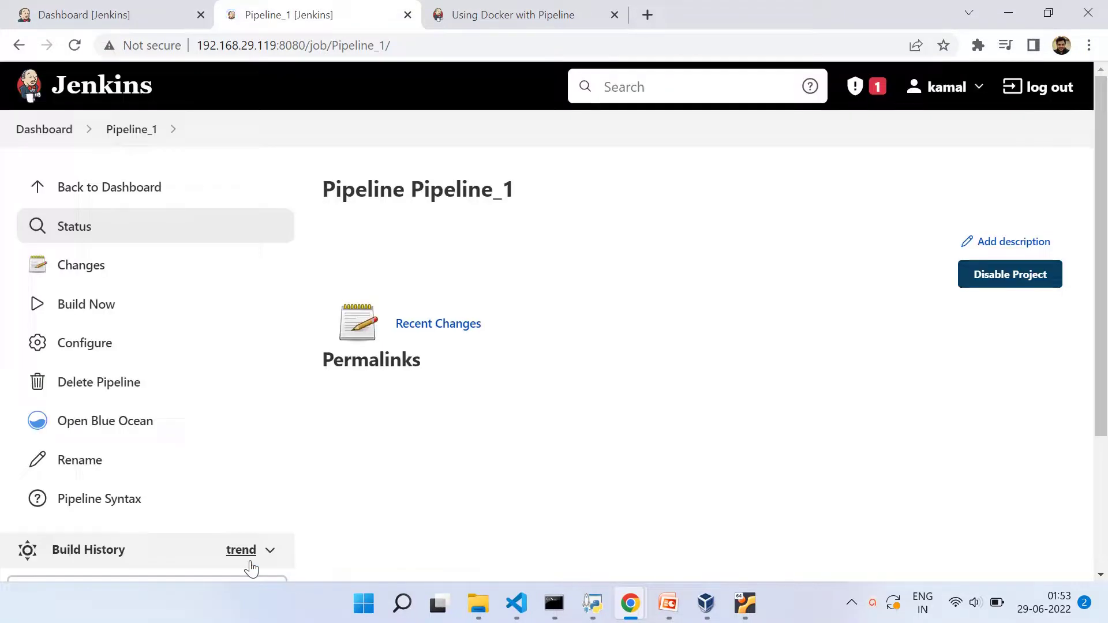
# Step: Build Pipeline_1 and view build #1's console log showing Docker socket permission errors
pyautogui.click(120, 310)
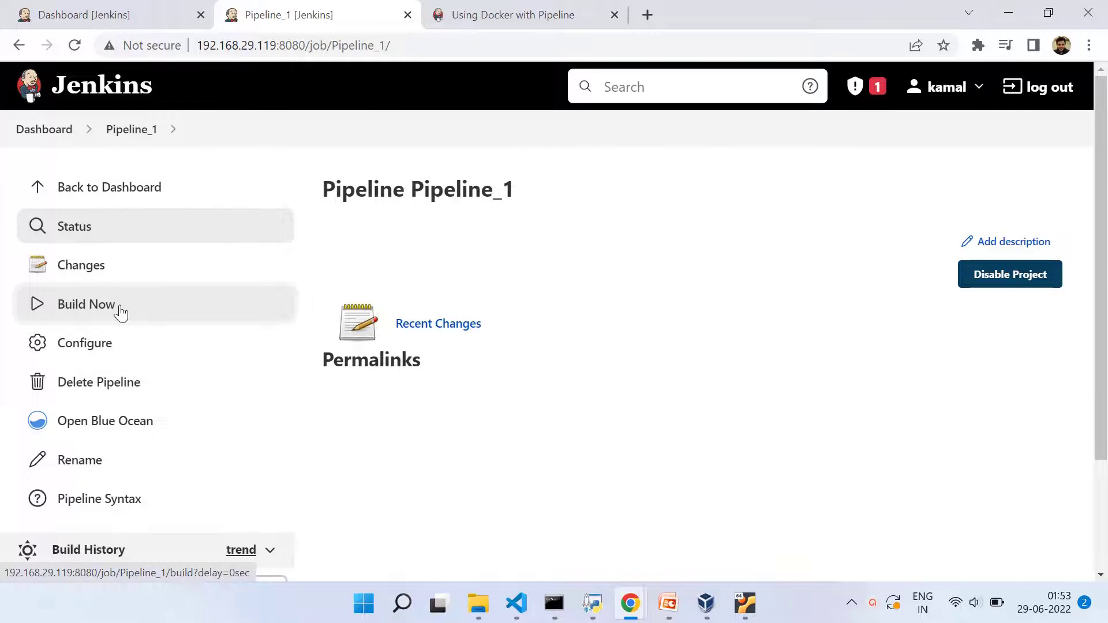
pyautogui.scroll(-2, 173, 376)
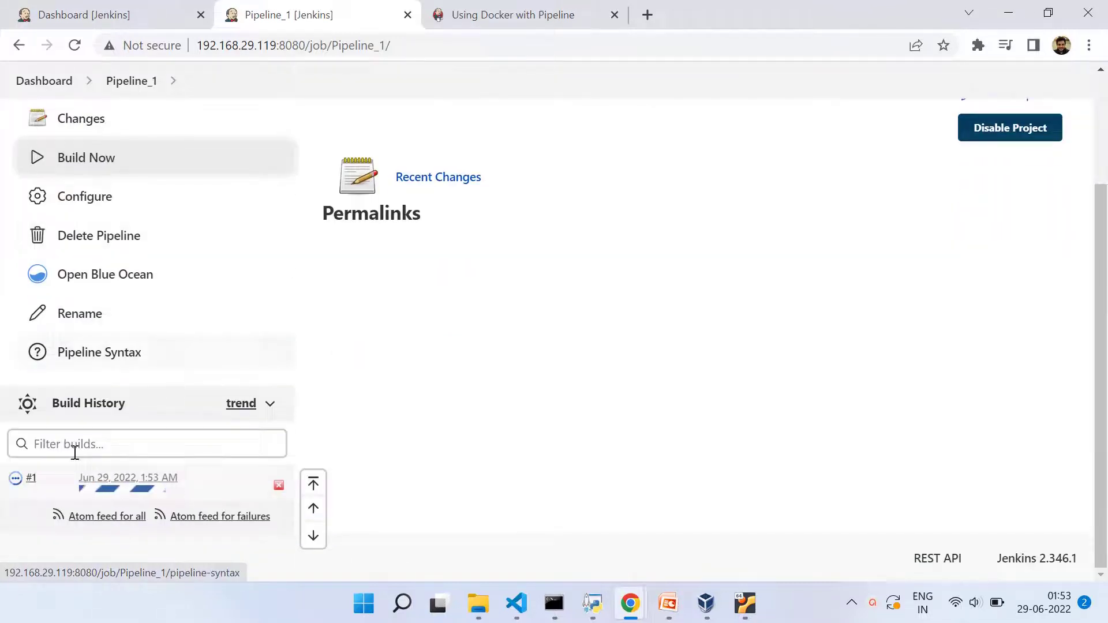
pyautogui.click(13, 481)
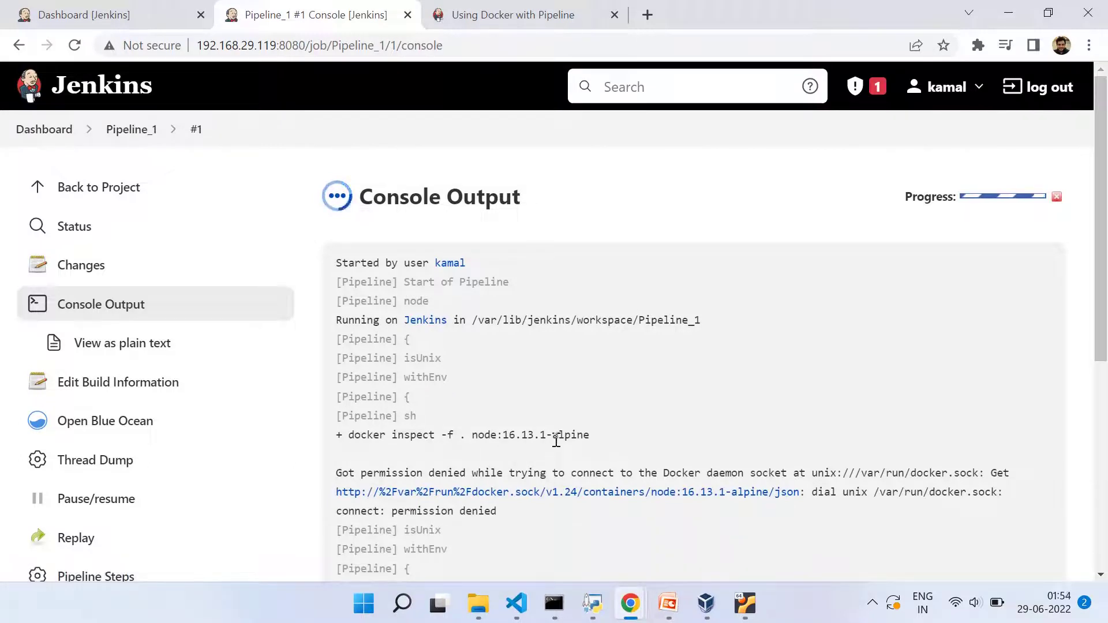
pyautogui.scroll(-2, 550, 440)
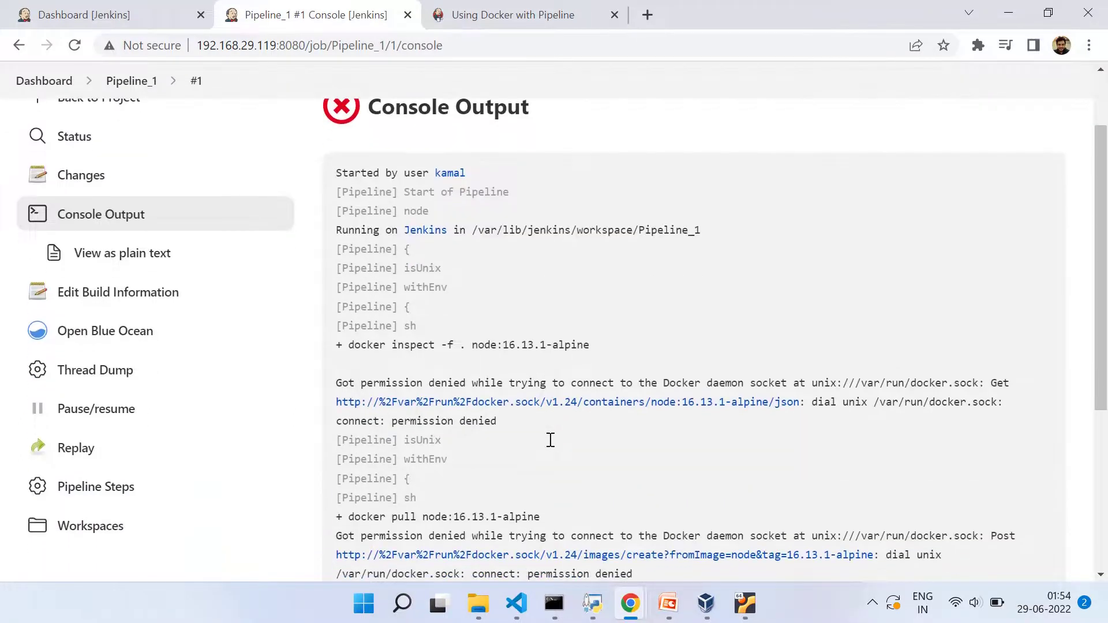
pyautogui.scroll(-1, 550, 441)
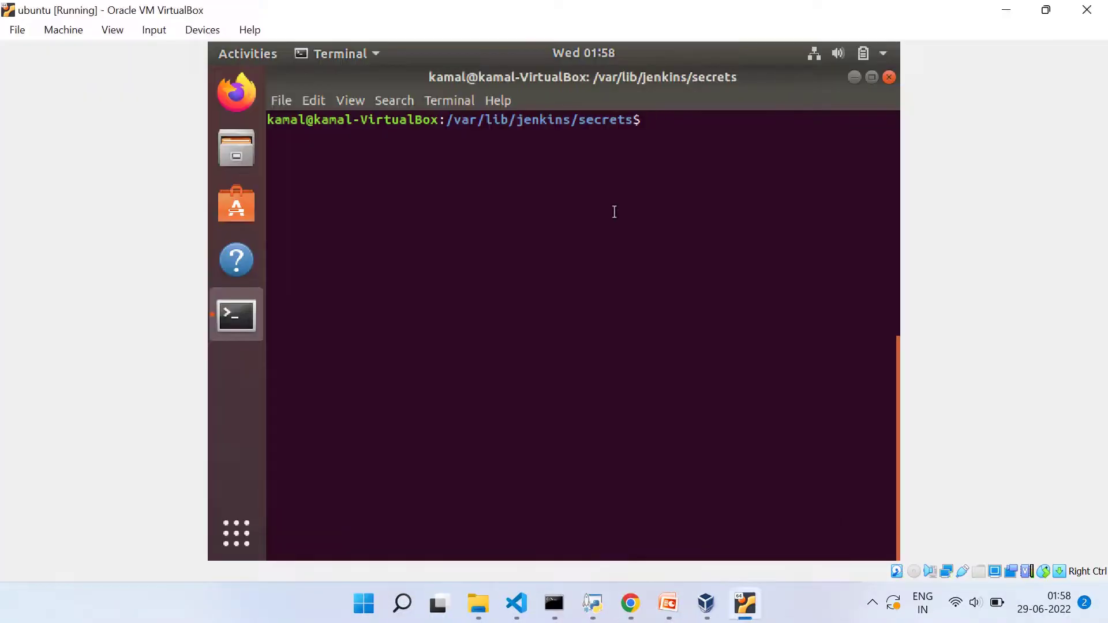
pyautogui.write('s')
pyautogui.write('udo use')
pyautogui.write('rmod ')
pyautogui.write('-a -')
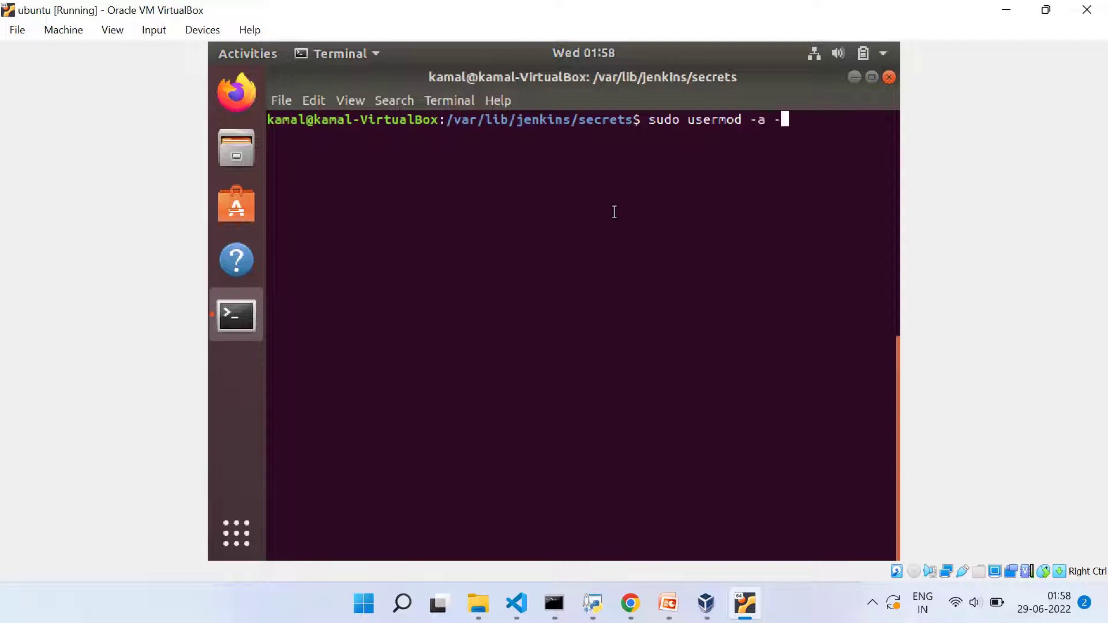
pyautogui.write('G ')
pyautogui.write('docker ')
pyautogui.write('jenkin')
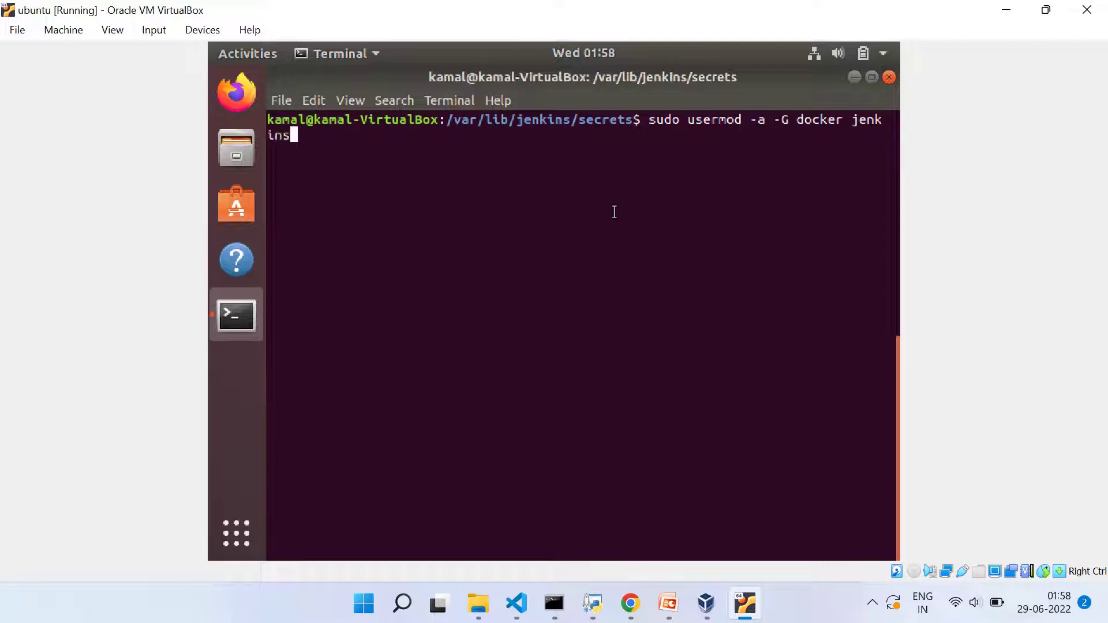
pyautogui.write('s')
# Step: Run sudo usermod -a -G docker jenkins and enter the sudo password
pyautogui.press('Return')
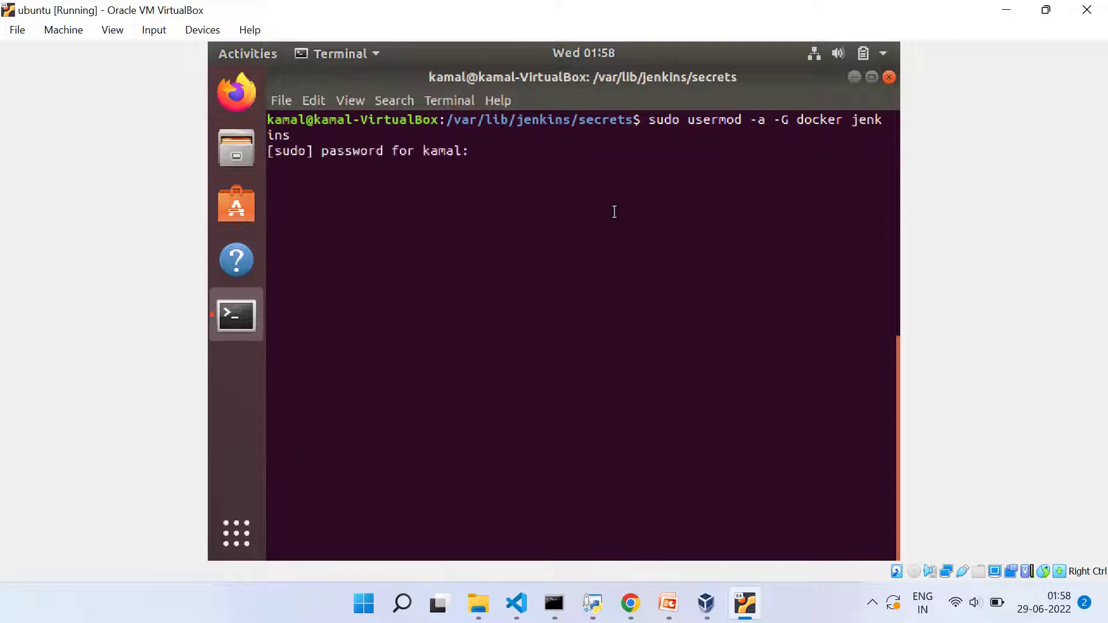
pyautogui.press('Return')
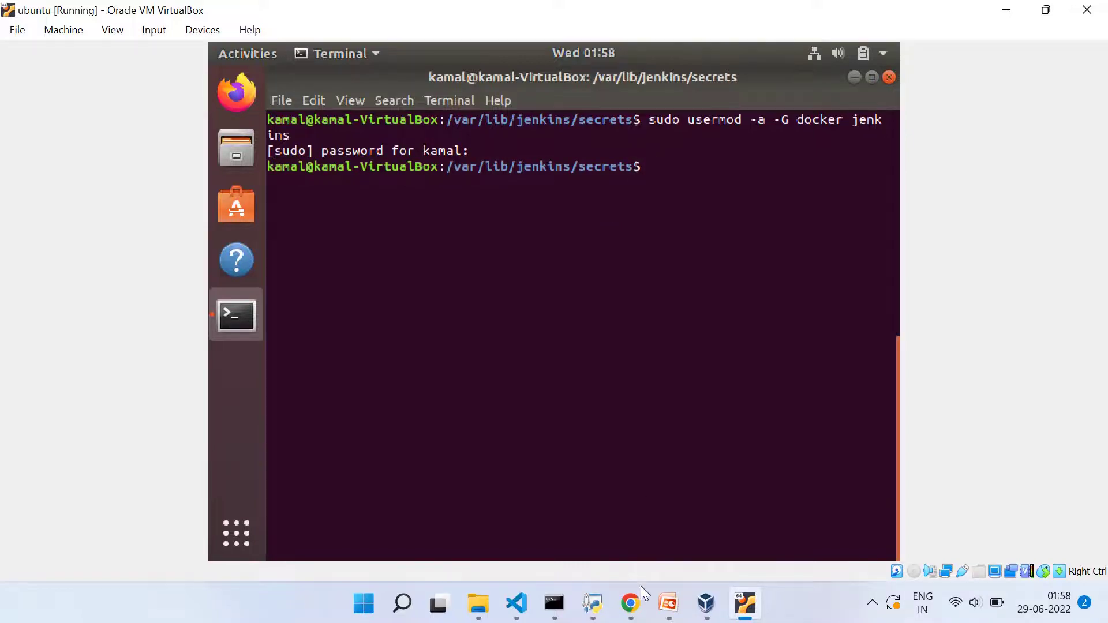
# Step: Rebuild Pipeline_1 and check failed build #2's log for Docker socket permission errors
pyautogui.click(639, 601)
pyautogui.scroll(-2, 240, 284)
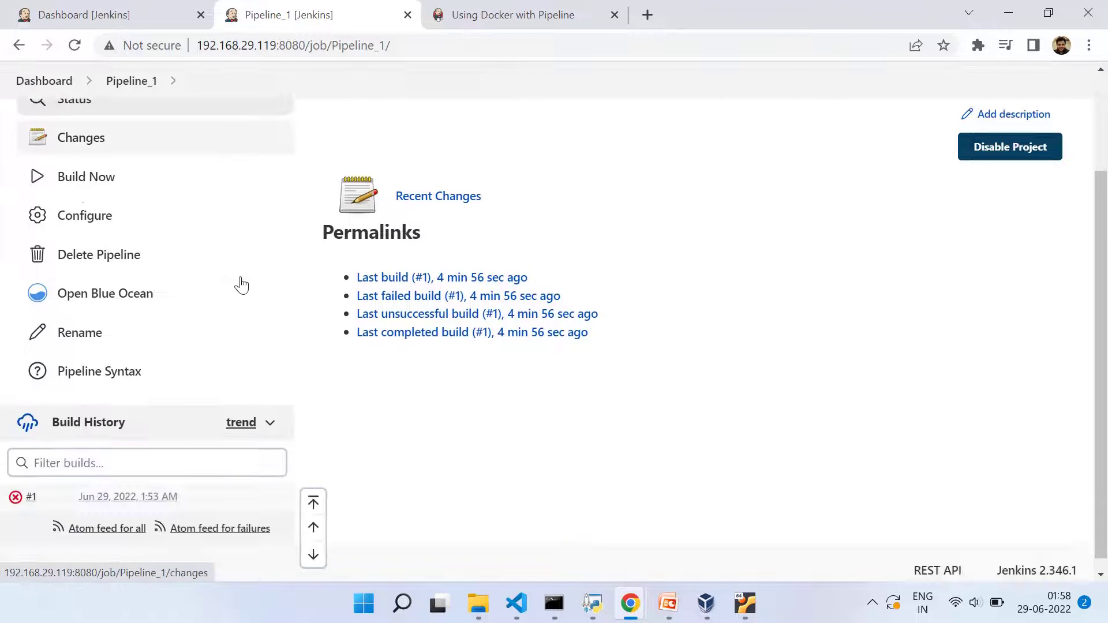
pyautogui.scroll(1, 240, 284)
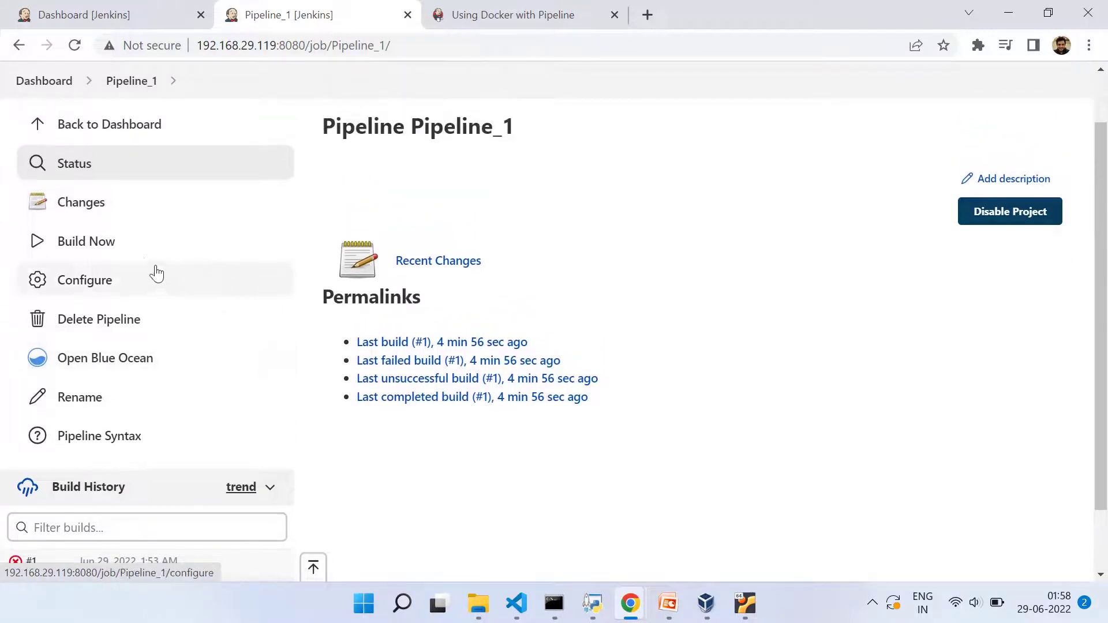
pyautogui.click(135, 250)
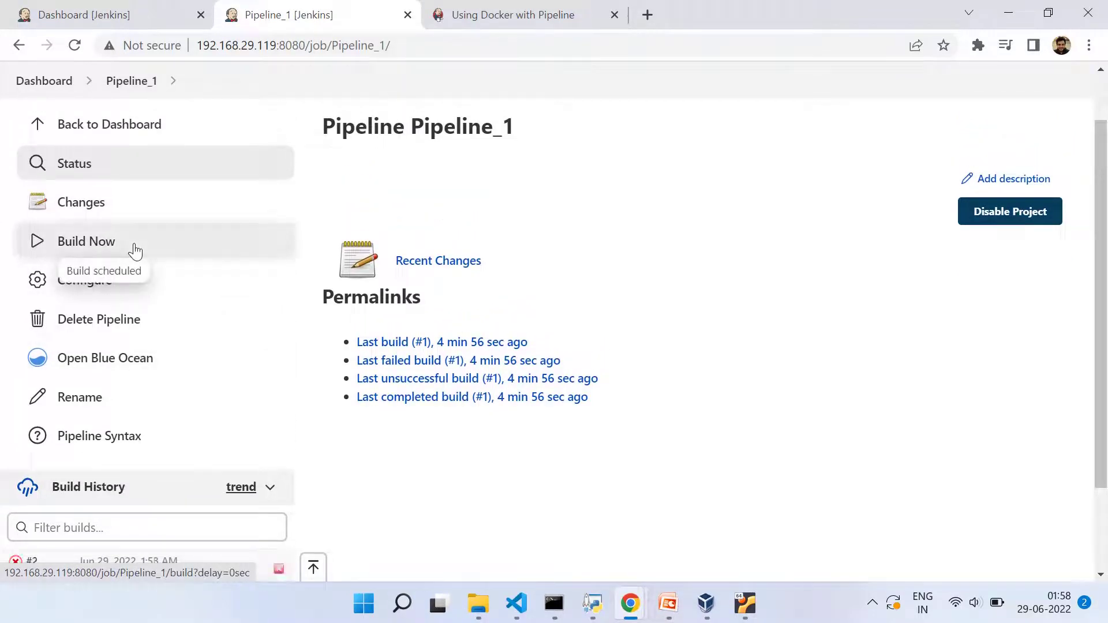
pyautogui.scroll(-2, 237, 341)
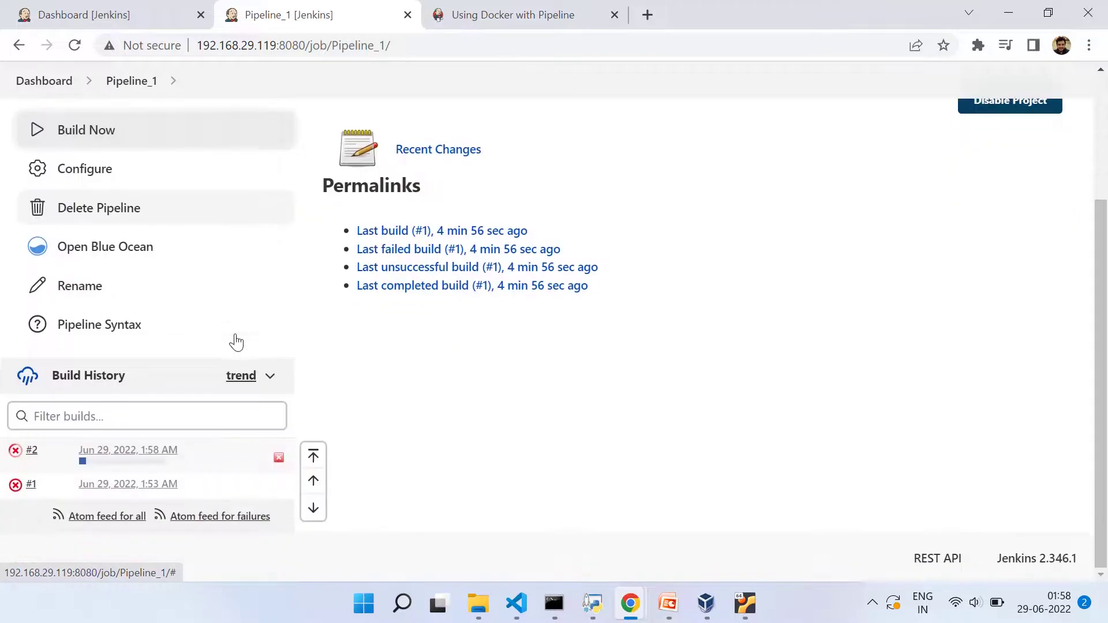
pyautogui.click(16, 459)
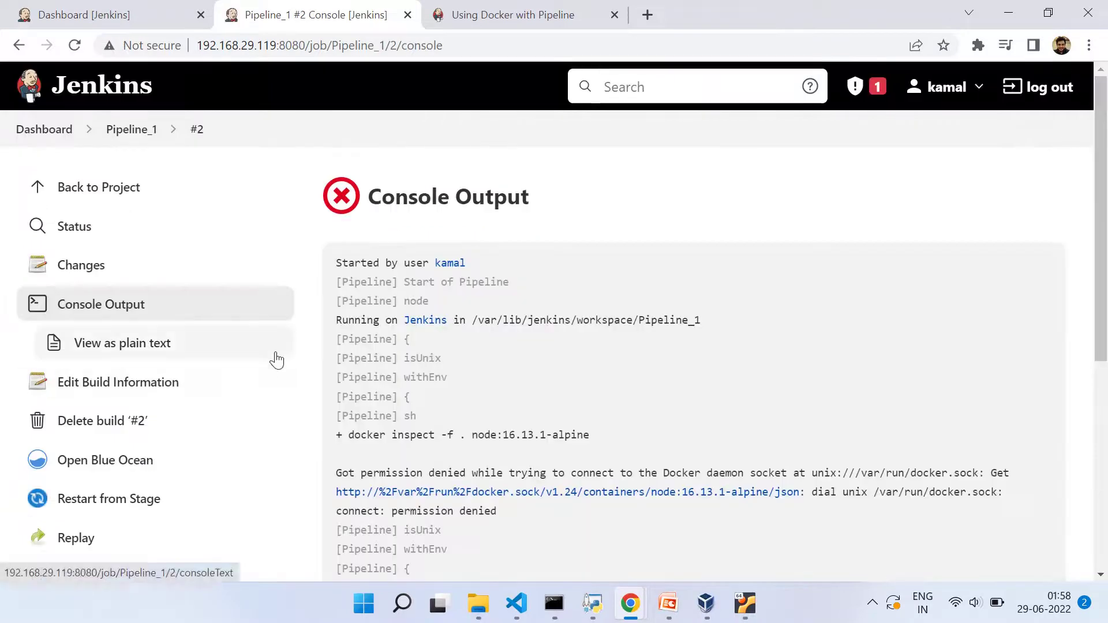
pyautogui.scroll(-2, 421, 445)
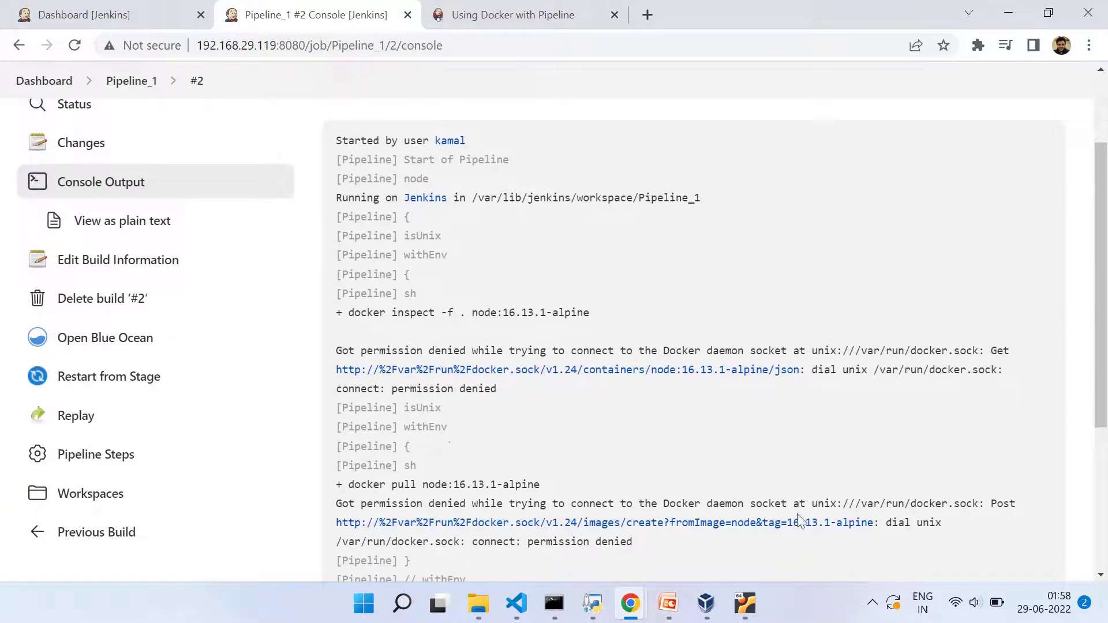
pyautogui.click(745, 603)
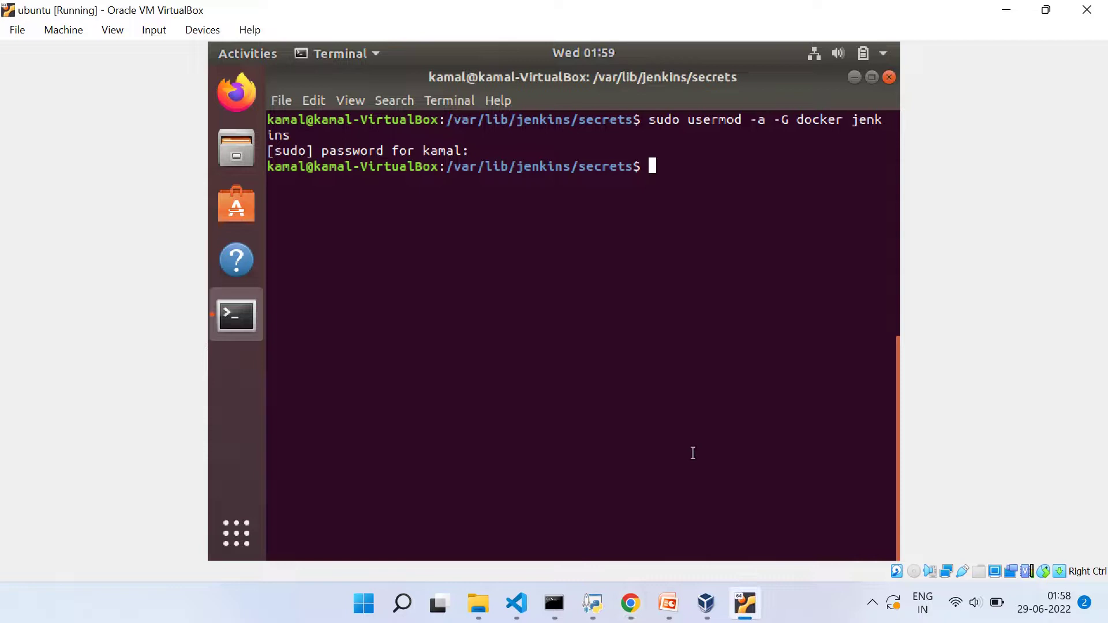
pyautogui.write('sudo ')
pyautogui.write('systemct')
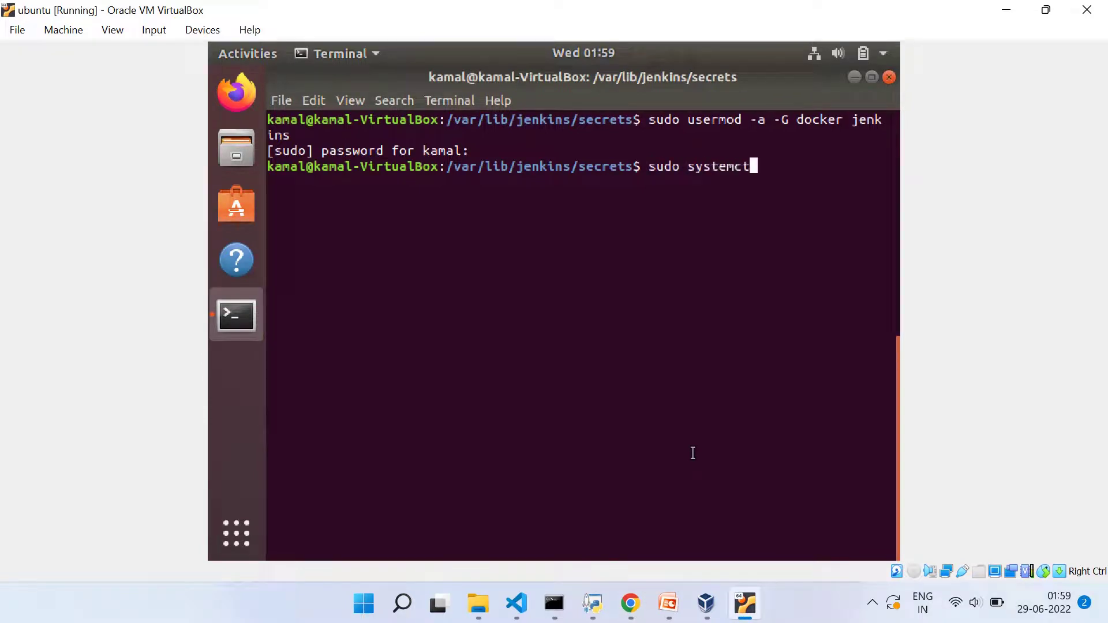
pyautogui.write('l resta')
pyautogui.write('rt jenkins')
# Step: Run sudo systemctl restart jenkins in the Ubuntu terminal
pyautogui.press('Return')
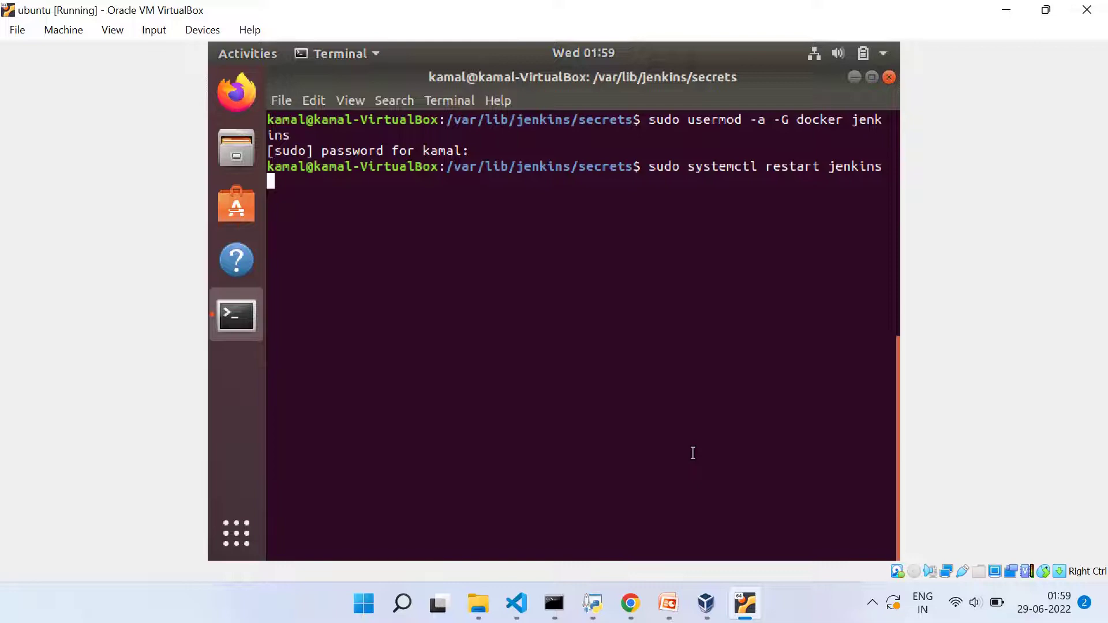
# Step: Reload Jenkins, log back in, rebuild Pipeline_1 and open build #3's console log
pyautogui.click(630, 604)
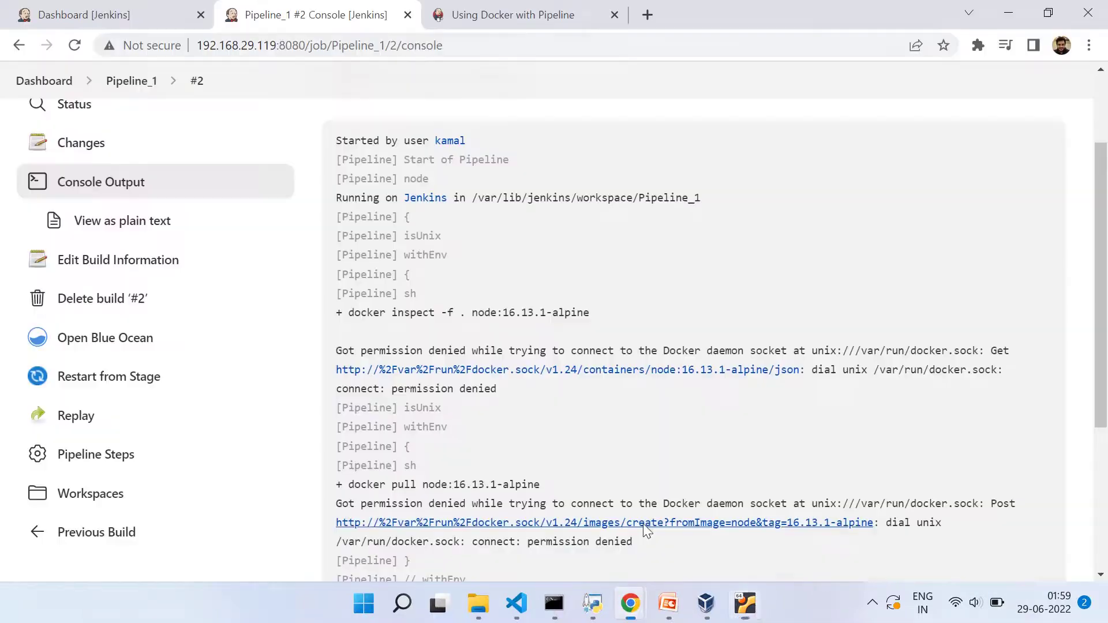
pyautogui.click(546, 50)
pyautogui.press('Return')
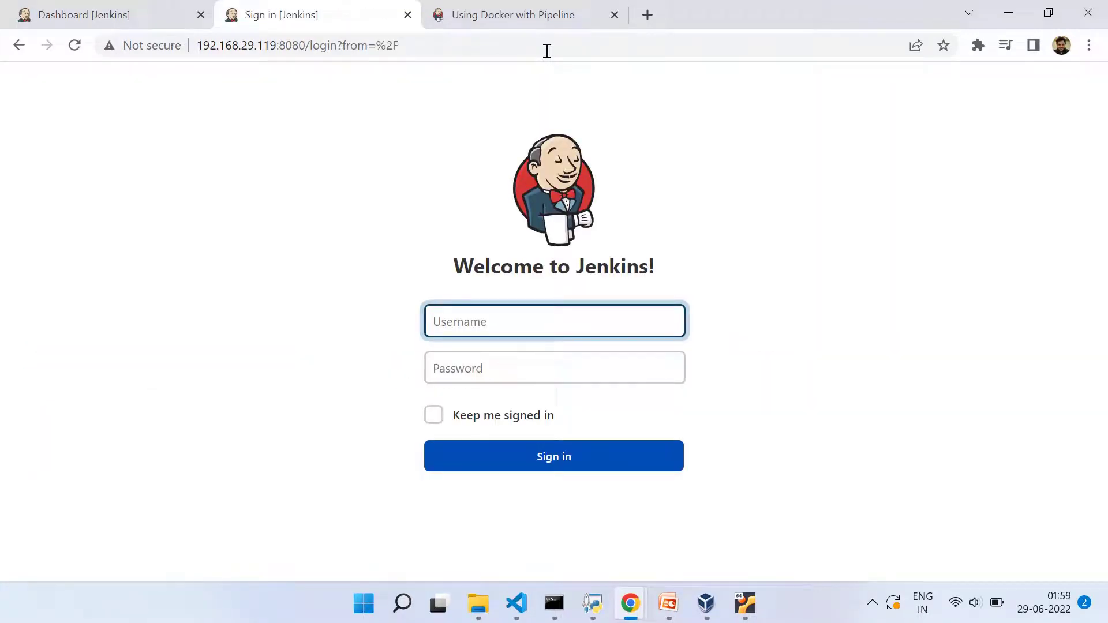
pyautogui.write('kamal')
pyautogui.press('Tab')
pyautogui.write('kamal')
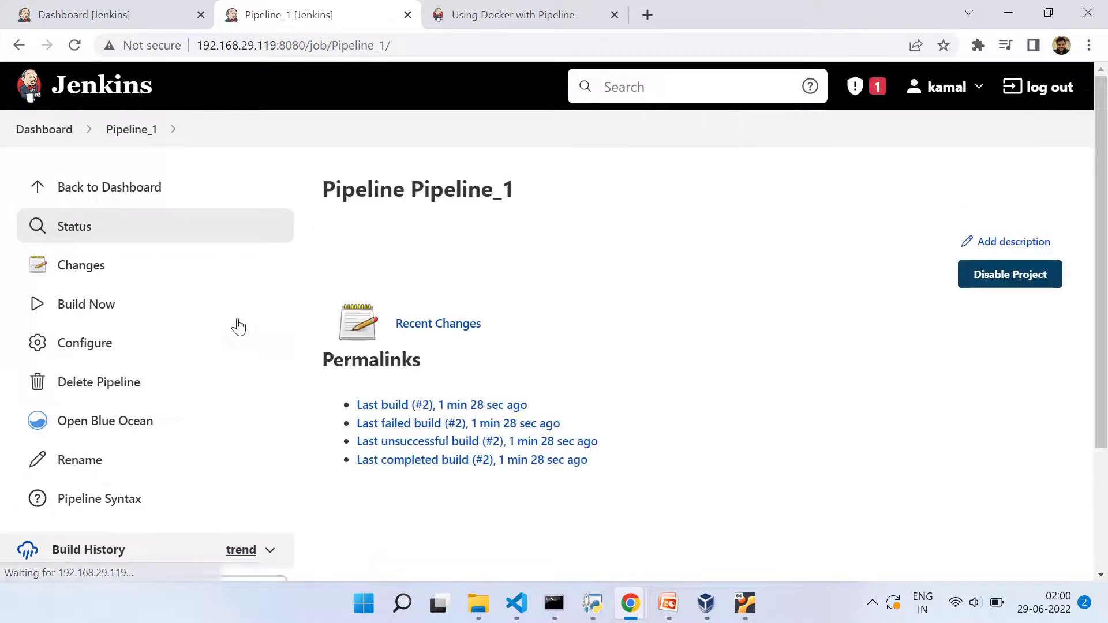
pyautogui.click(115, 305)
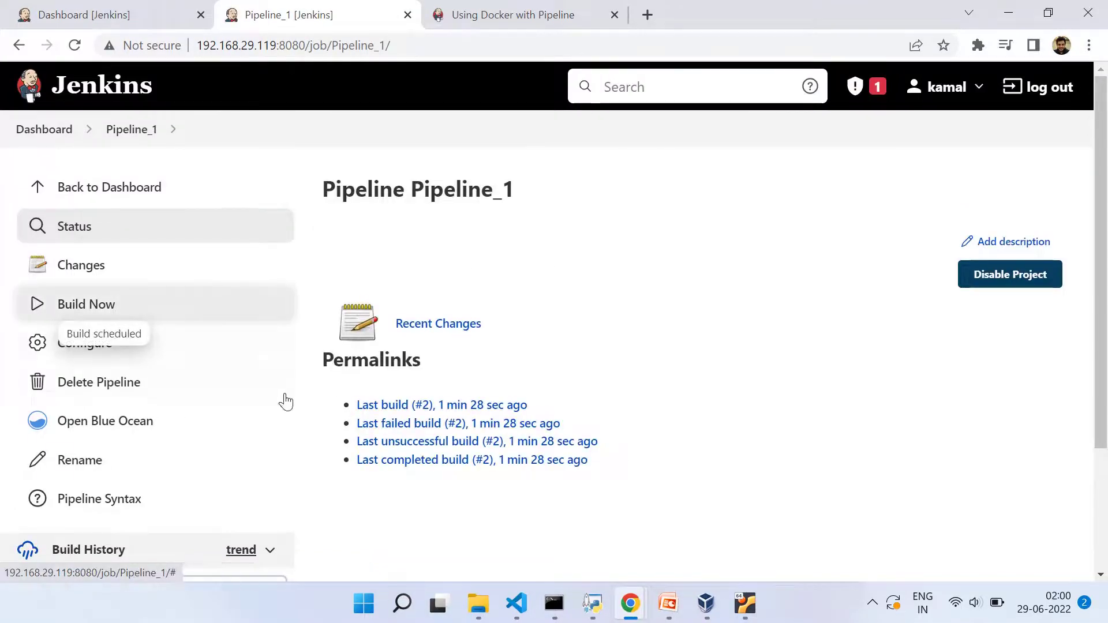
pyautogui.scroll(-1, 285, 401)
pyautogui.scroll(-1, 286, 398)
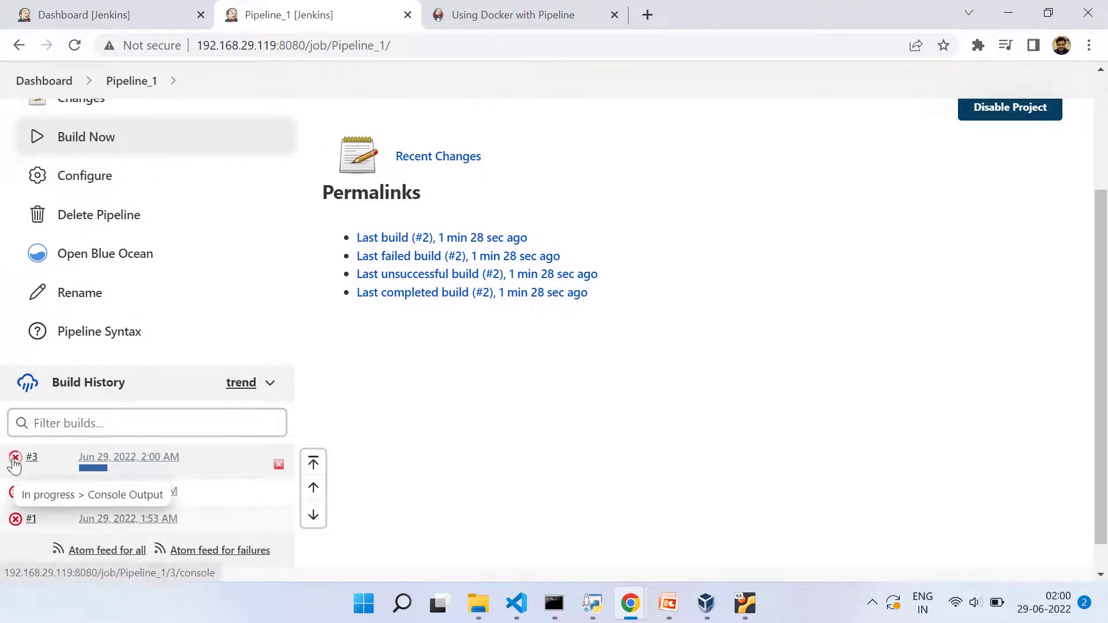
pyautogui.click(14, 465)
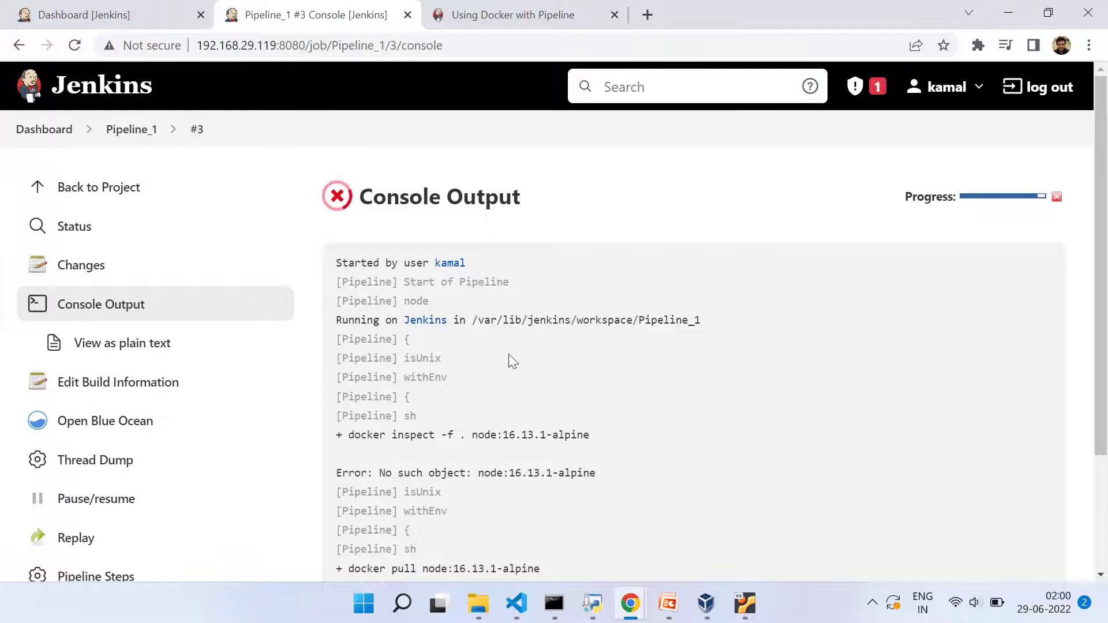
pyautogui.scroll(-2, 567, 403)
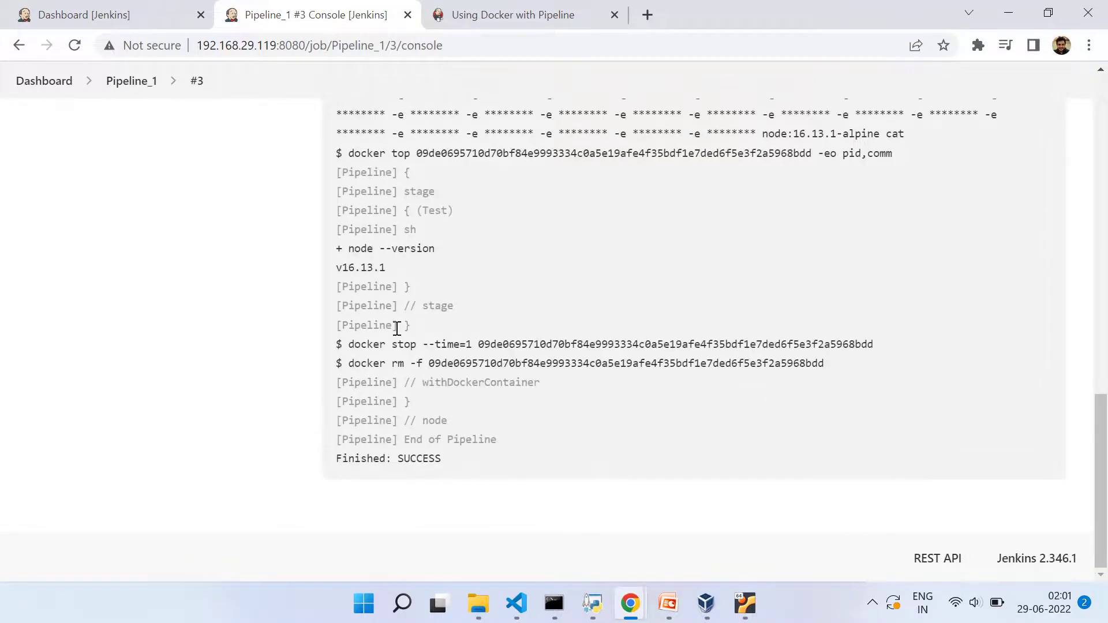
pyautogui.moveTo(401, 273); pyautogui.dragTo(336, 247)
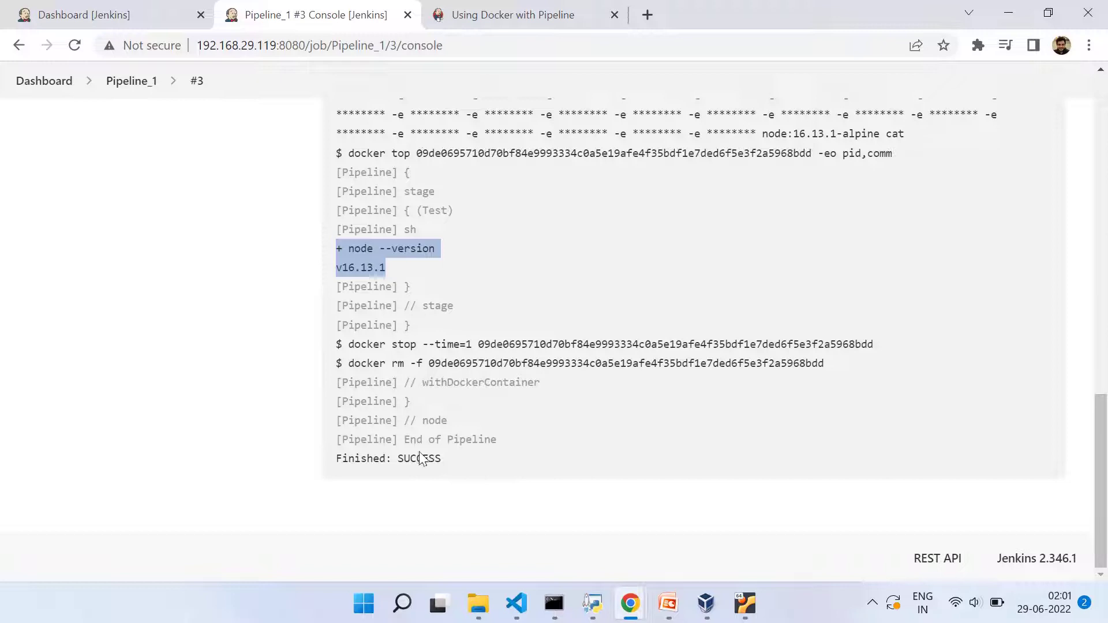
# Step: Run docker ps on the Ubuntu VM, confirming no containers are running
pyautogui.moveTo(745, 604)
pyautogui.click(771, 561)
pyautogui.write('doc')
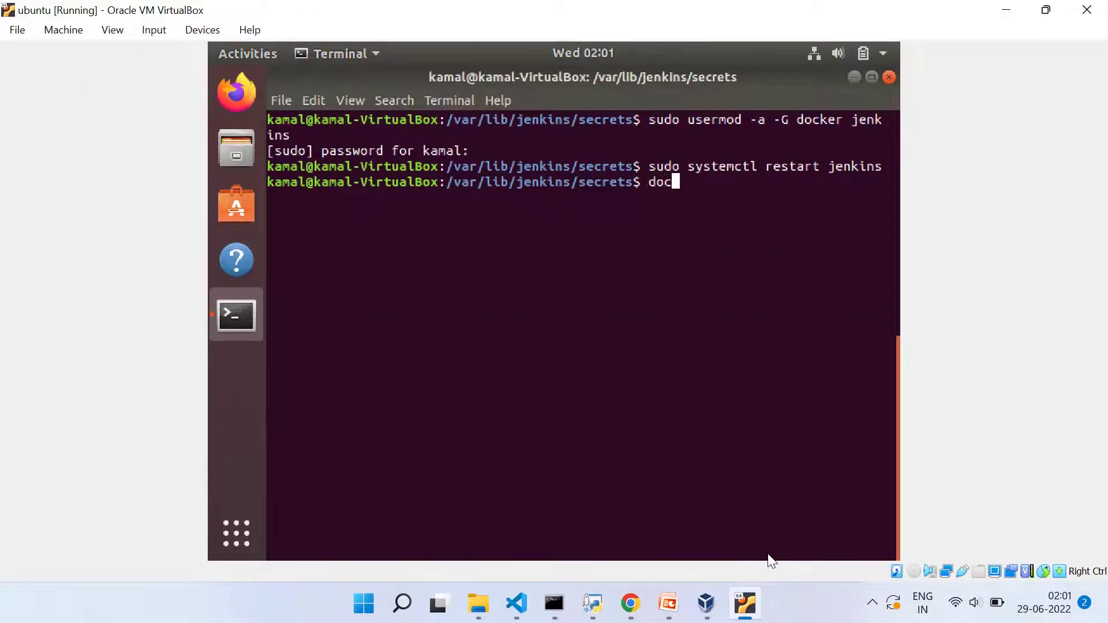
pyautogui.write('ker ps')
pyautogui.press('Return')
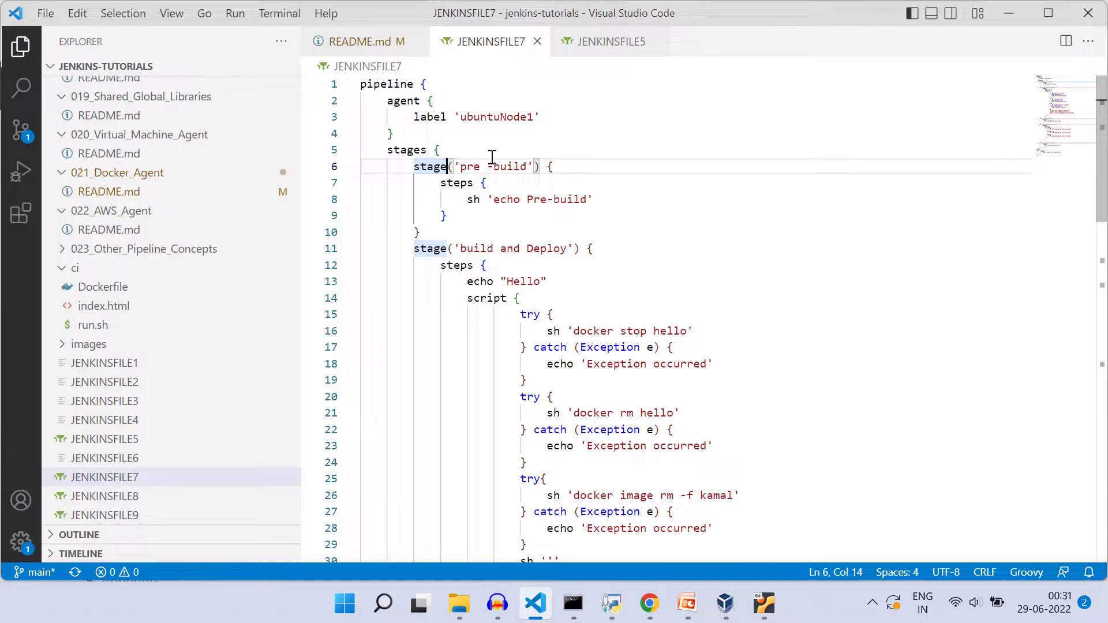
pyautogui.click(462, 141)
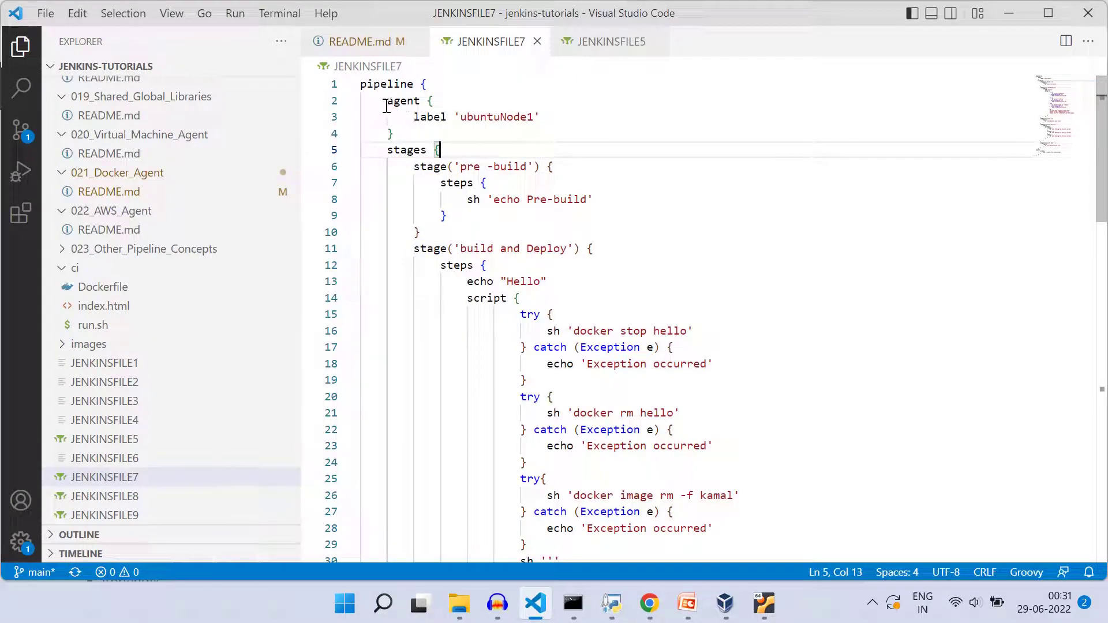
pyautogui.moveTo(386, 101); pyautogui.dragTo(434, 136)
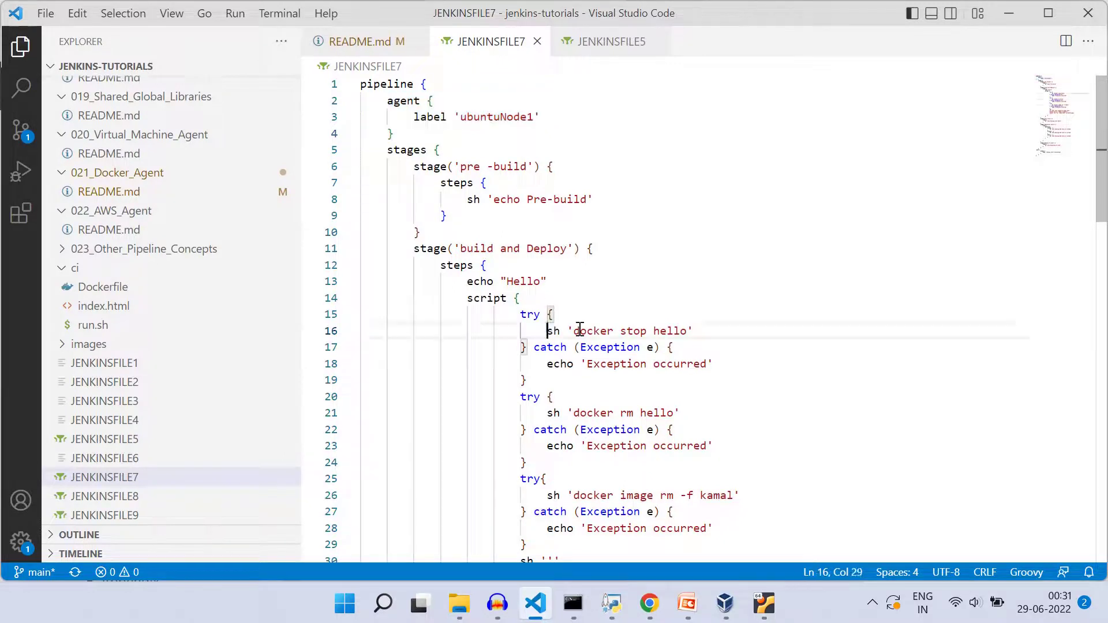
pyautogui.moveTo(547, 331); pyautogui.dragTo(704, 336)
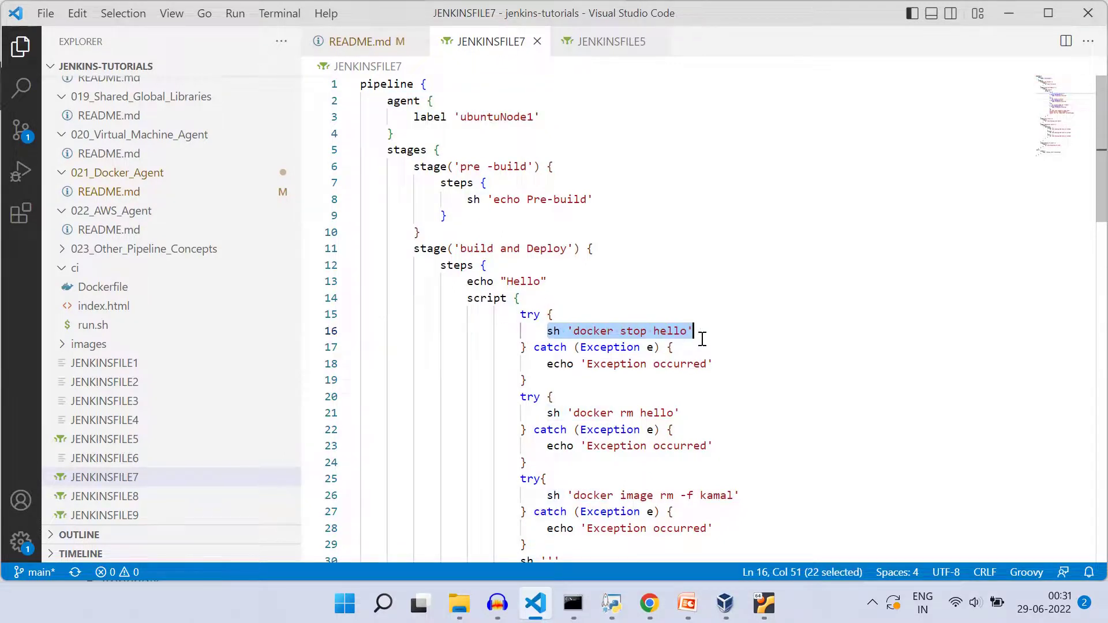
pyautogui.moveTo(683, 413); pyautogui.dragTo(540, 415)
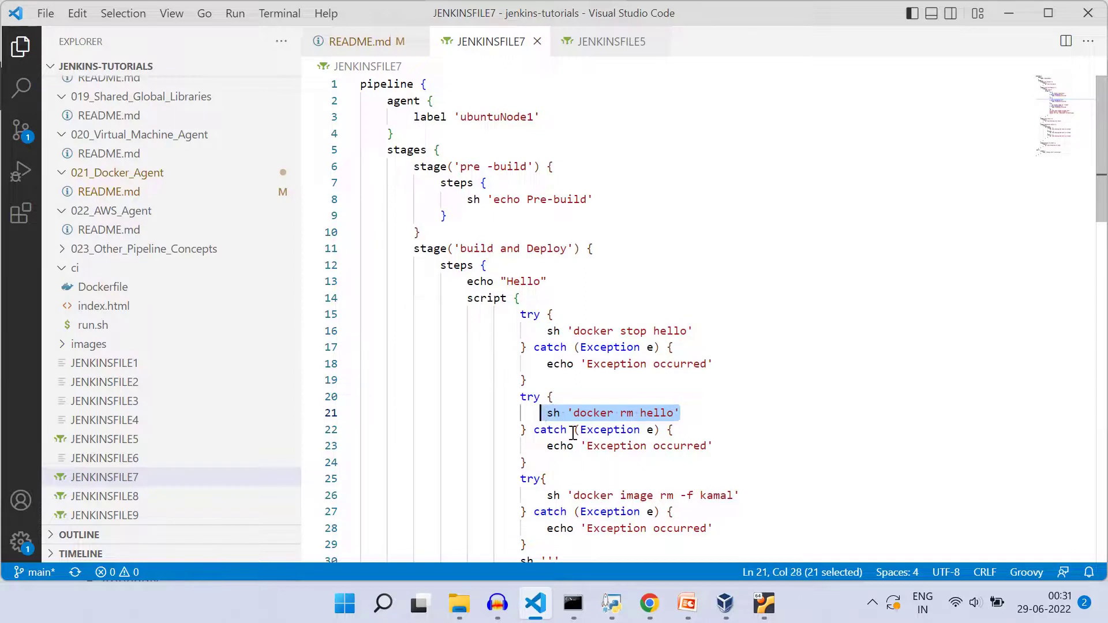
pyautogui.scroll(-2, 582, 444)
pyautogui.scroll(-1, 586, 444)
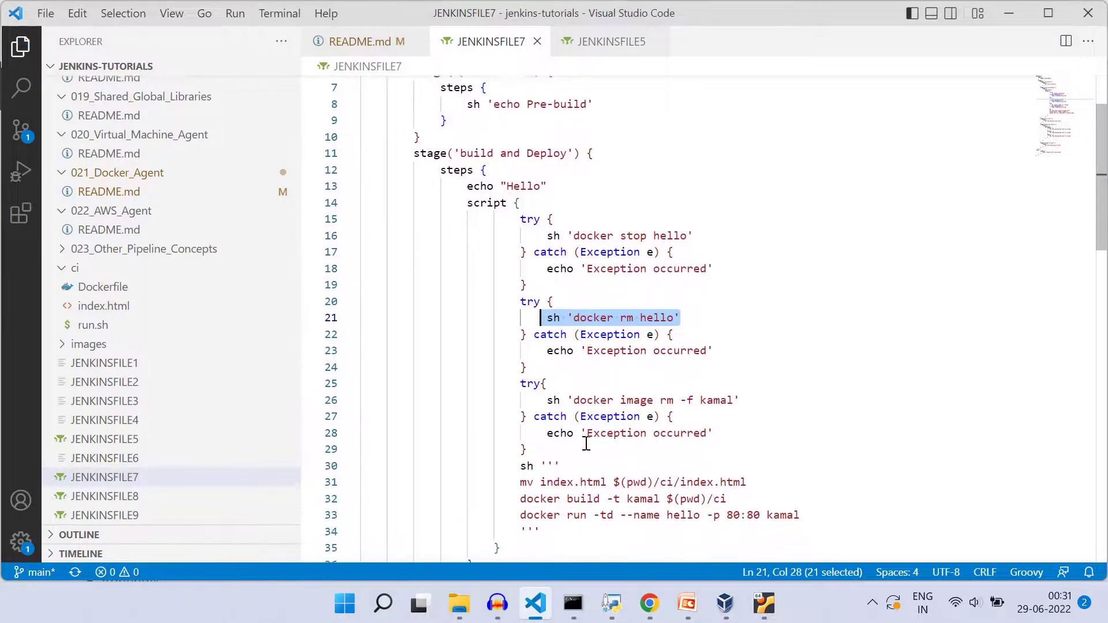
pyautogui.scroll(-1, 563, 441)
pyautogui.scroll(-2, 546, 437)
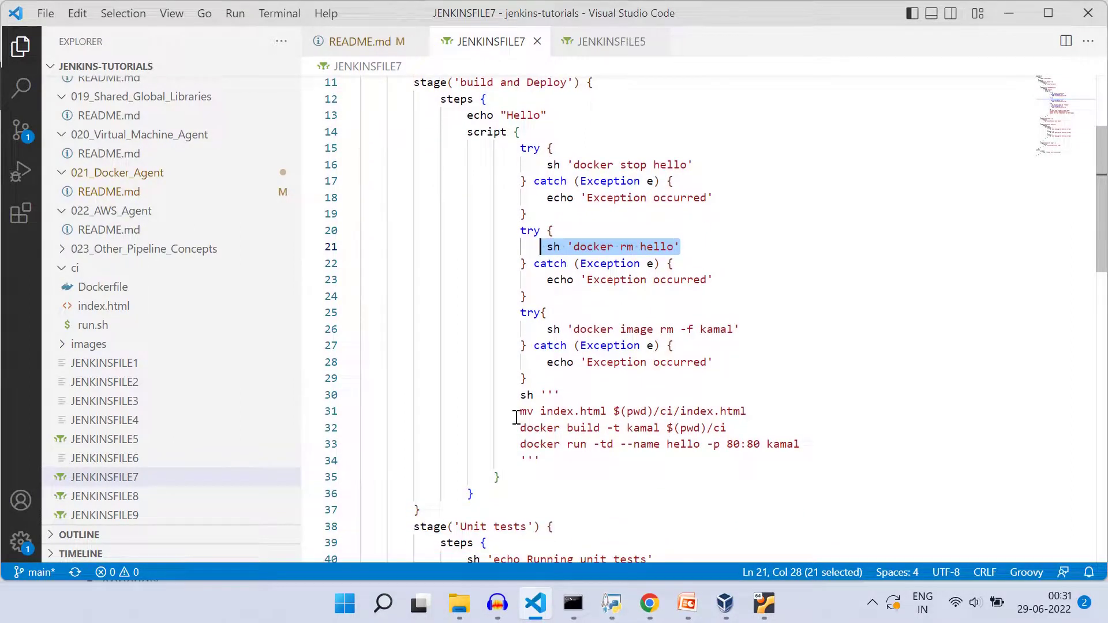
pyautogui.moveTo(516, 411); pyautogui.dragTo(826, 441)
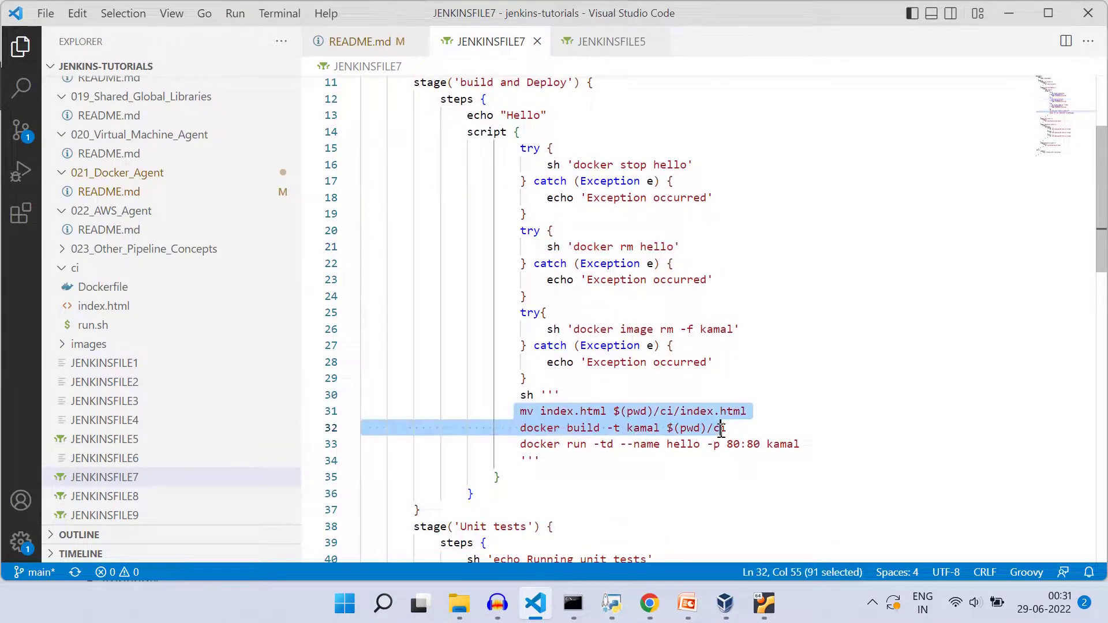
pyautogui.click(829, 445)
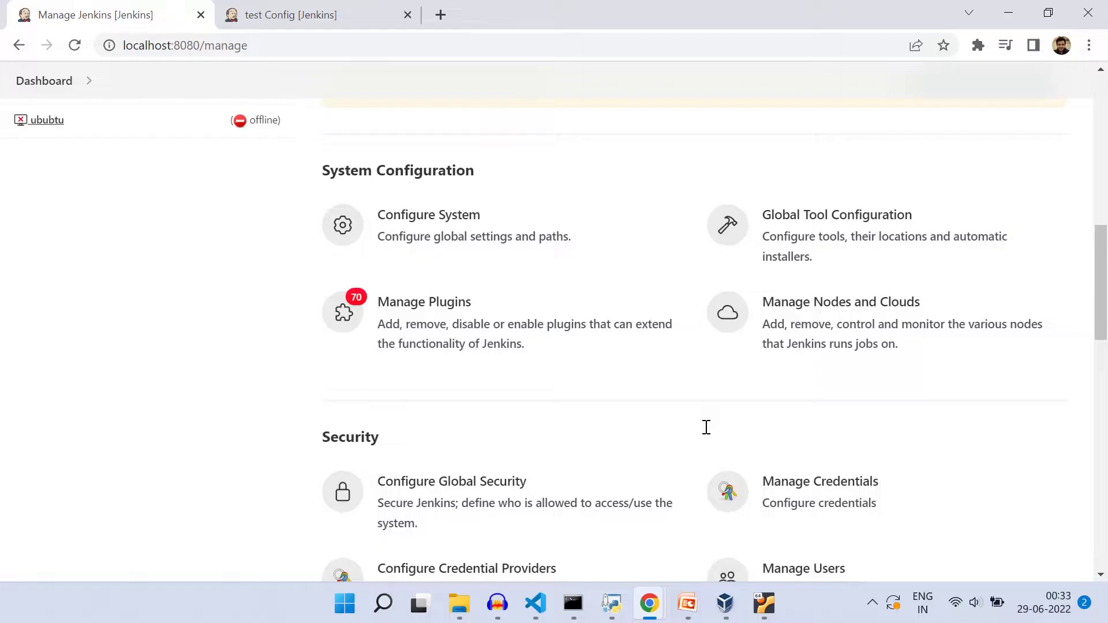
# Step: Go from Manage Nodes and Clouds to the Configure Clouds page
pyautogui.click(795, 331)
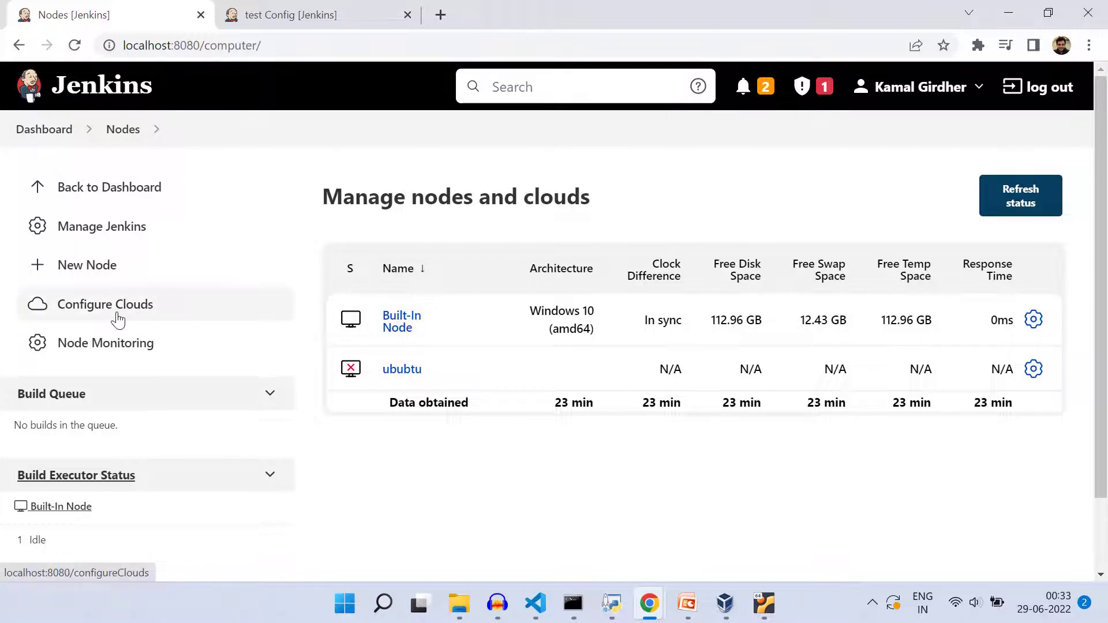
pyautogui.click(137, 319)
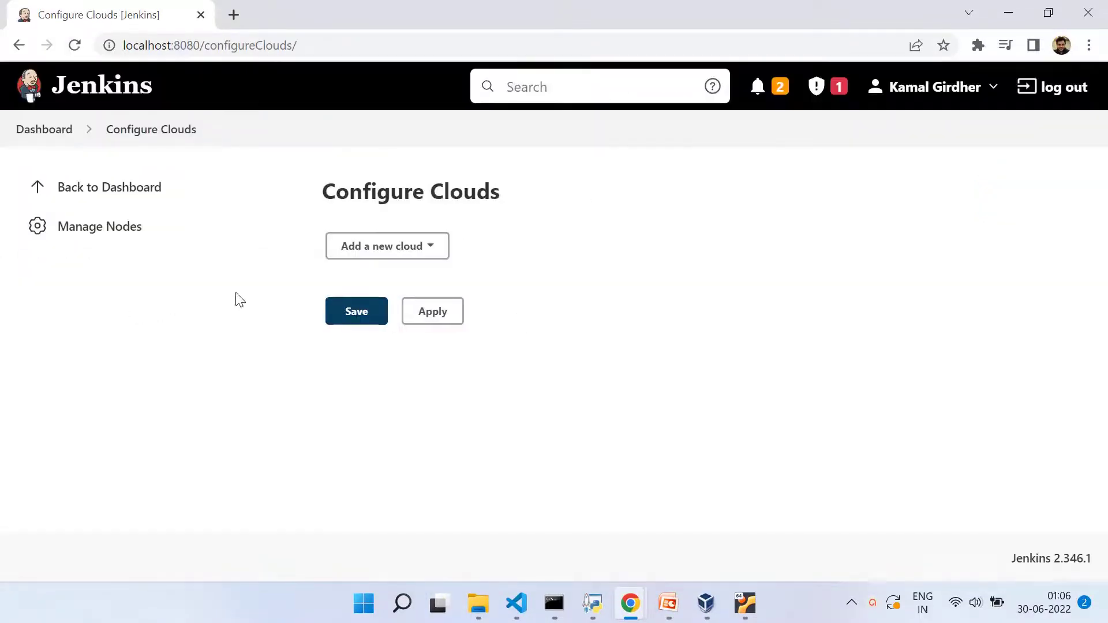
# Step: Add a Docker cloud named docker-agent with Docker Host URI tcp://192.168.29.119:2375
pyautogui.click(371, 251)
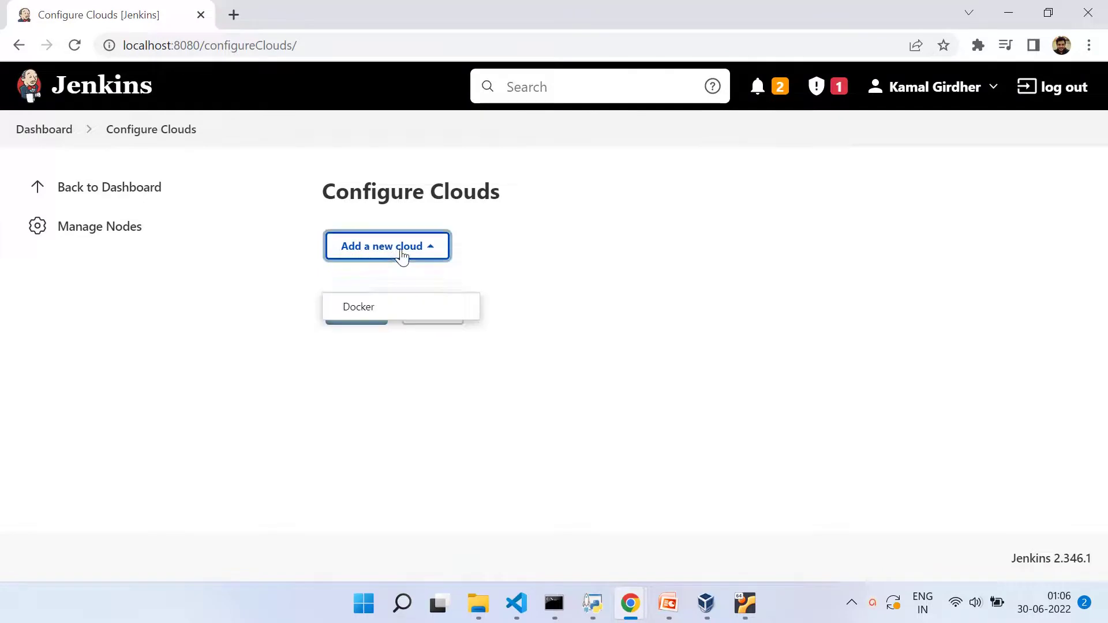
pyautogui.click(360, 312)
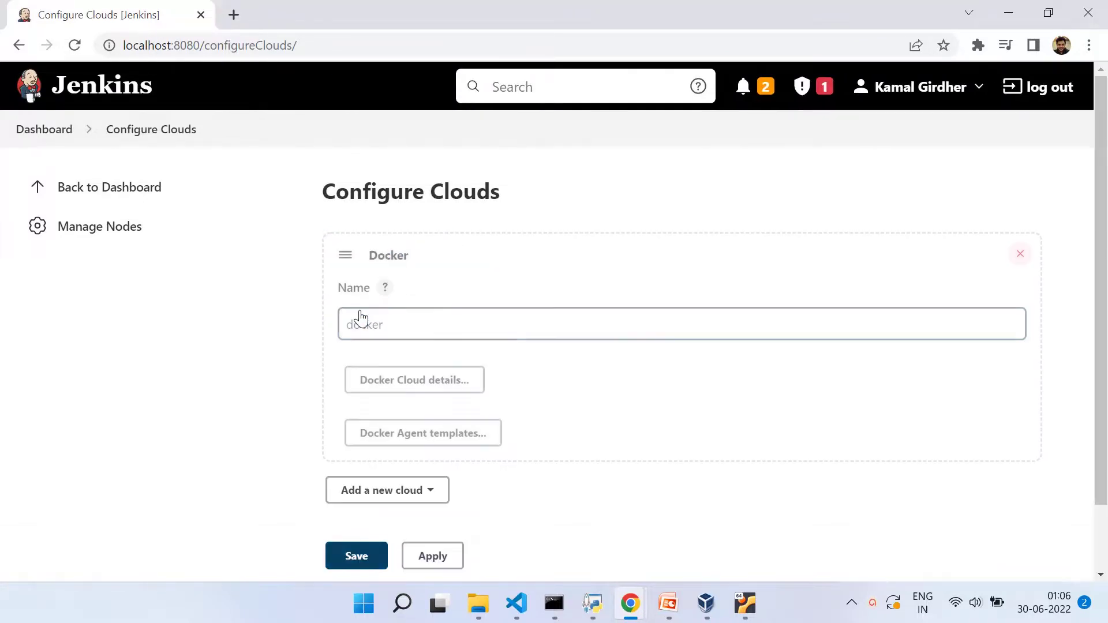
pyautogui.click(409, 326)
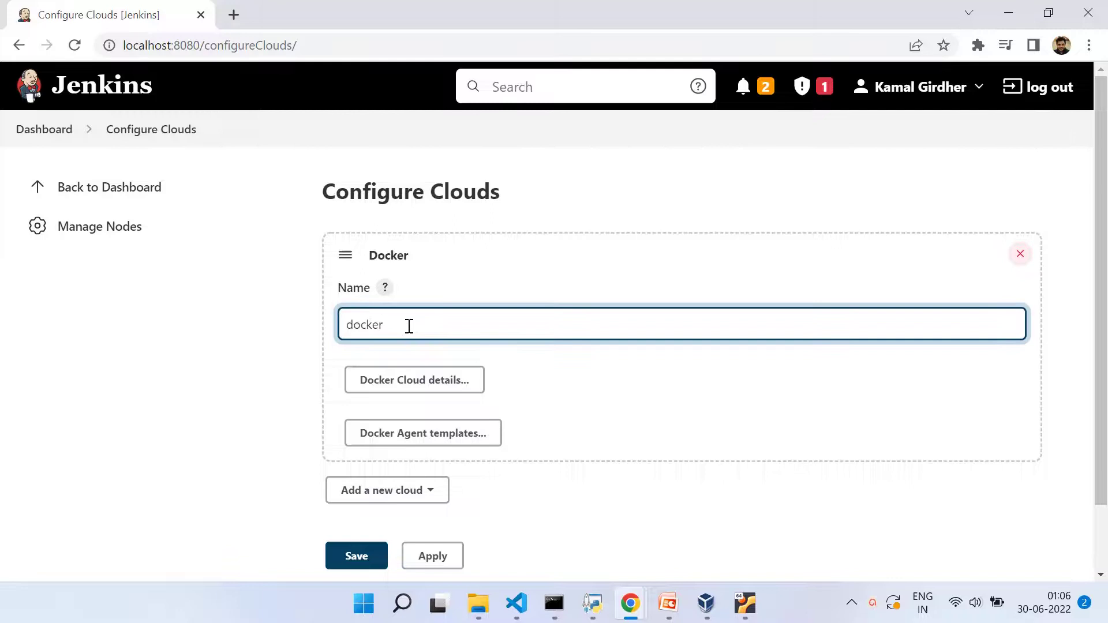
pyautogui.write('-agent')
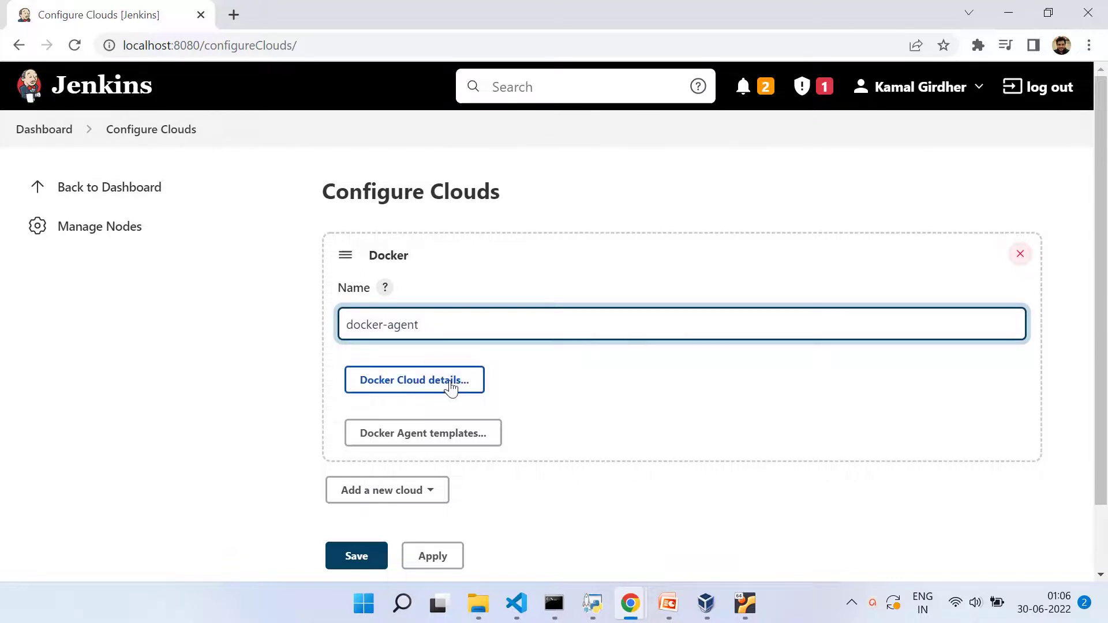
pyautogui.click(452, 382)
pyautogui.scroll(-1, 449, 387)
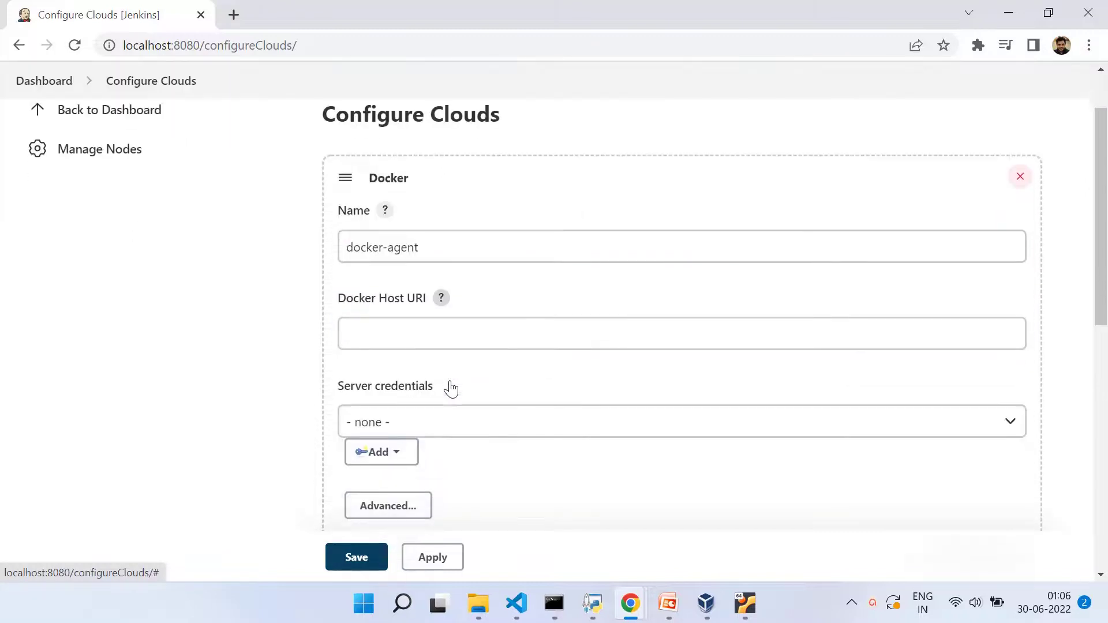
pyautogui.click(398, 317)
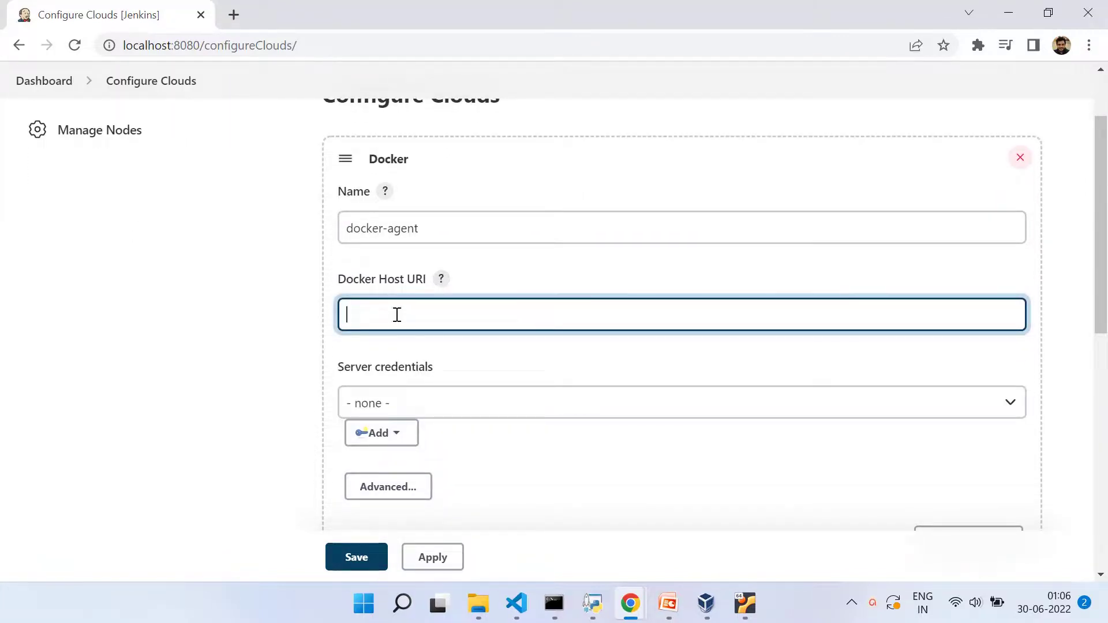
pyautogui.write('tc')
pyautogui.write('p://')
pyautogui.write('192.168')
pyautogui.write('.29.11')
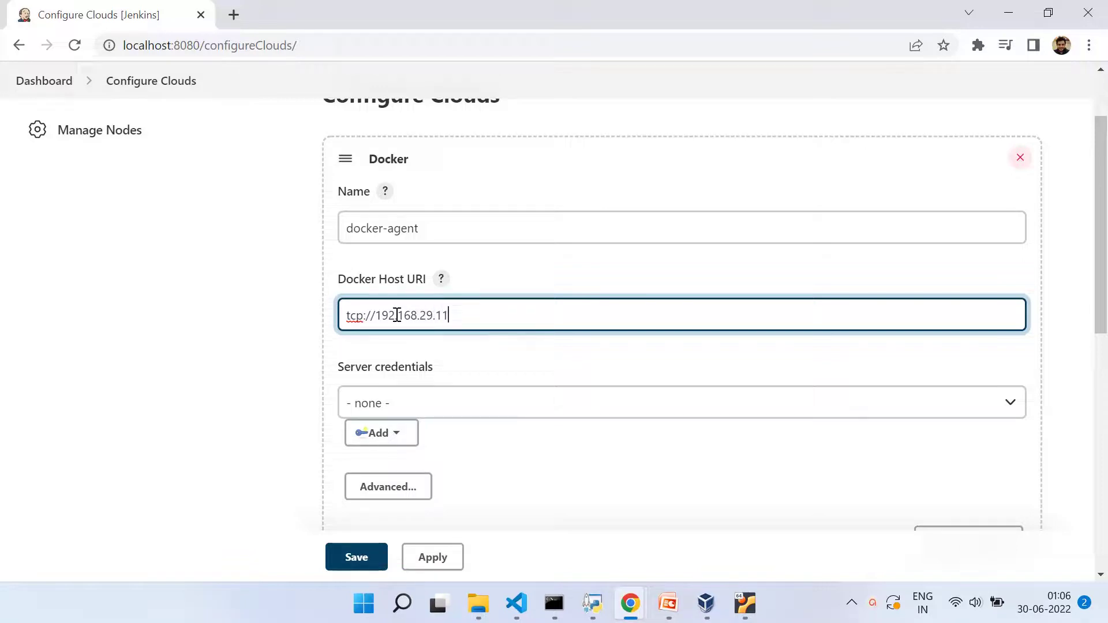
pyautogui.write('9')
pyautogui.write(':')
pyautogui.write('23')
pyautogui.write('75')
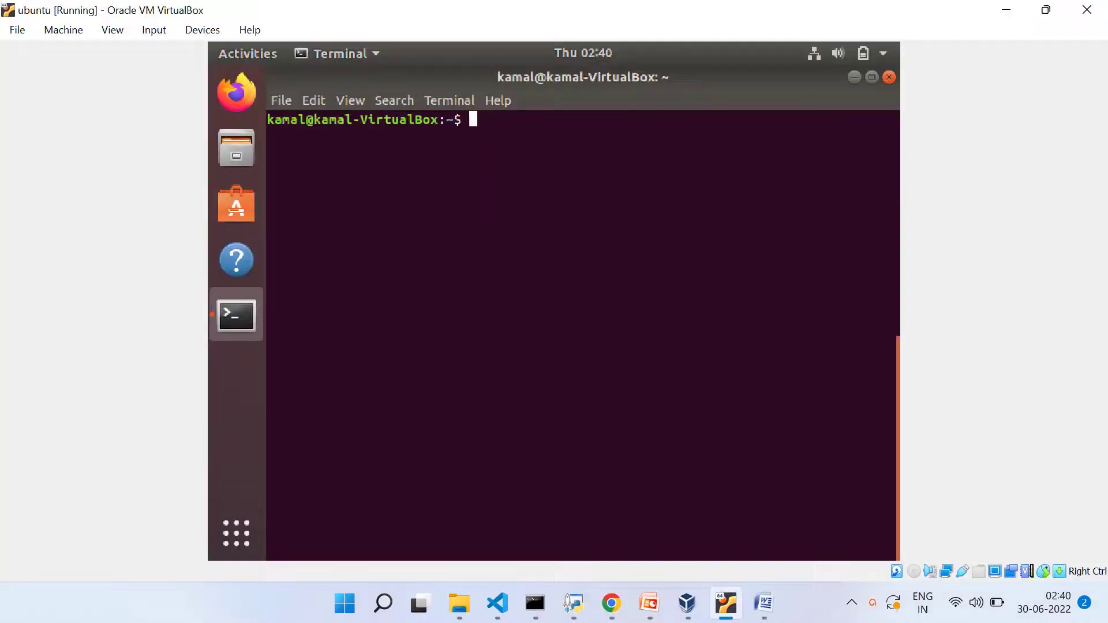
pyautogui.write('sudo ')
pyautogui.write('systemctl ')
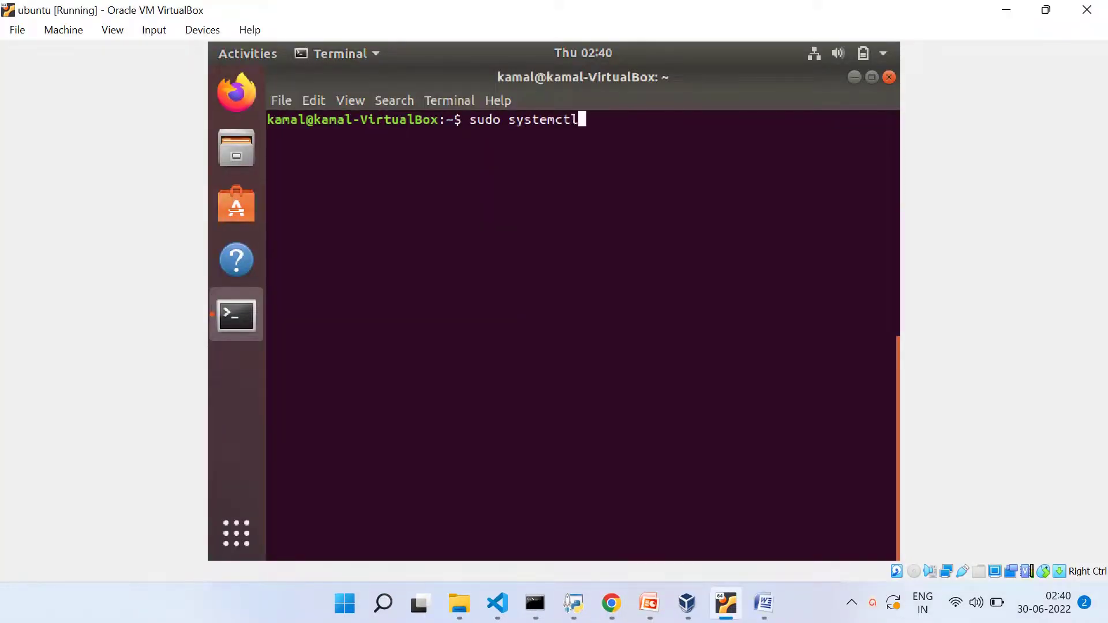
pyautogui.write('edit ')
pyautogui.write('docker.serv')
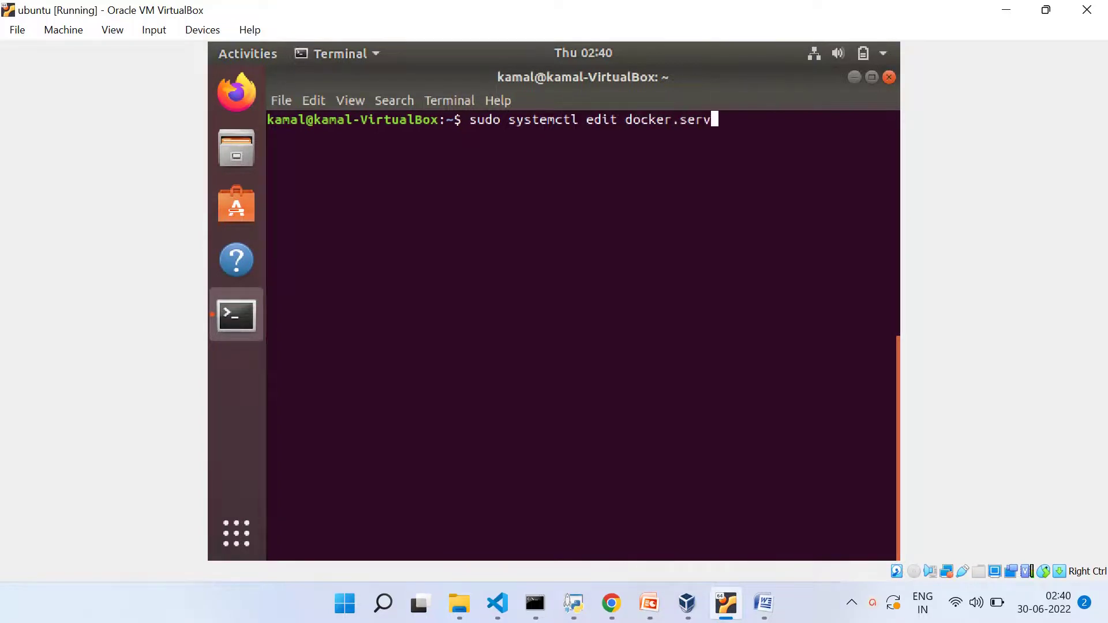
pyautogui.write('ice')
# Step: Run sudo systemctl edit docker.service, confirm dockerd listens on tcp://0.0.0.0:2375, then exit nano
pyautogui.press('Return')
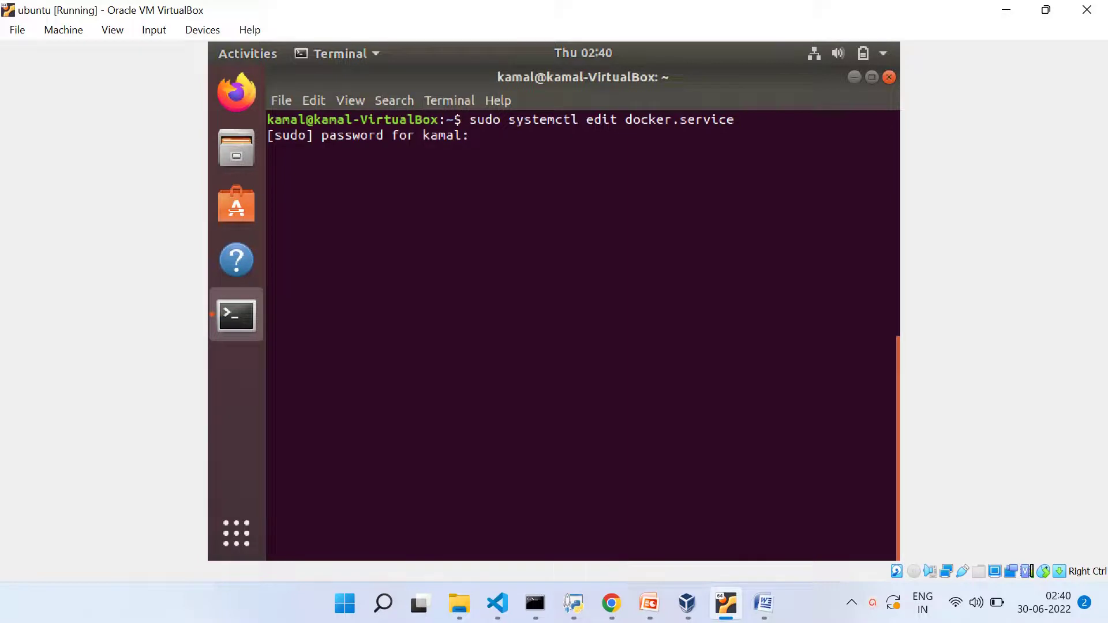
pyautogui.press('Return')
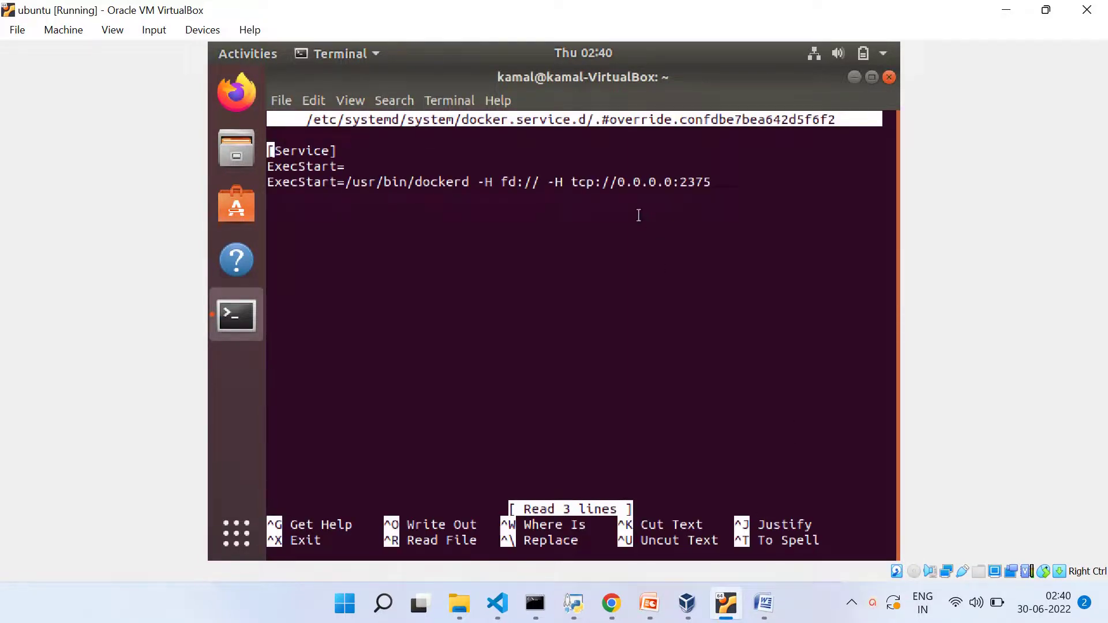
pyautogui.moveTo(616, 182); pyautogui.dragTo(672, 181)
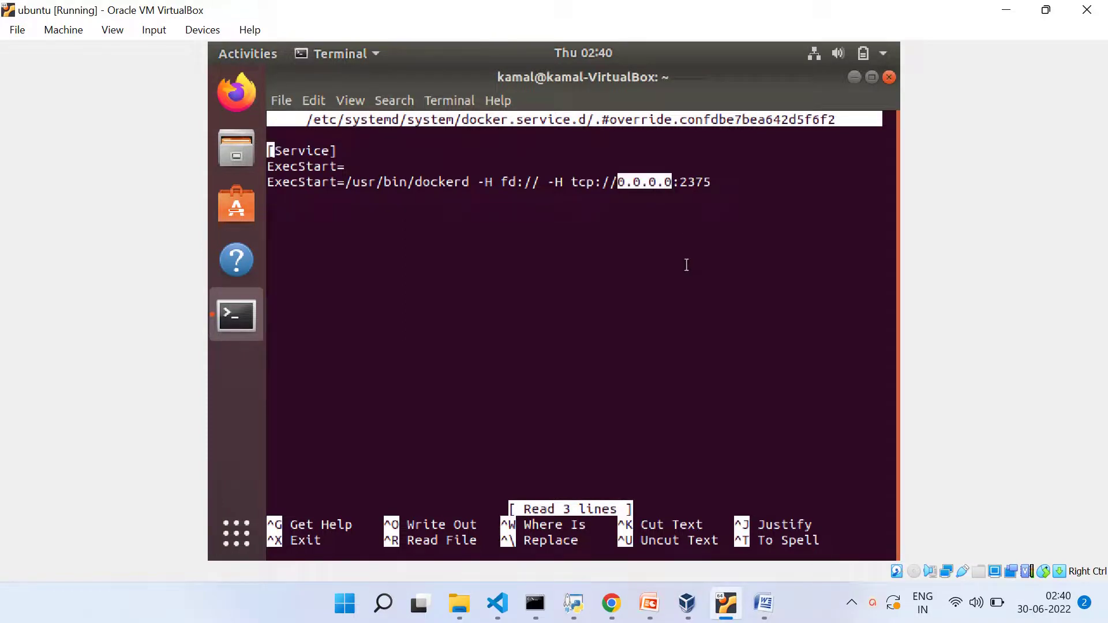
pyautogui.hotkey('alt', 'z')
pyautogui.hotkey('ctrl', 'x')
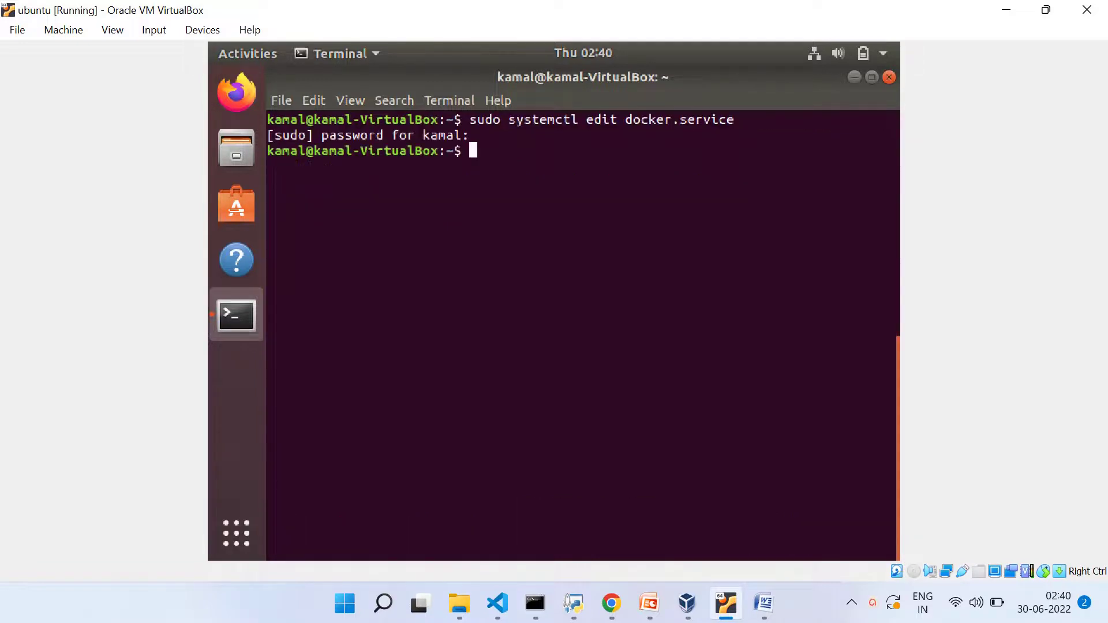
# Step: Run sudo systemctl daemon-reload and sudo systemctl restart docker.service in the Ubuntu terminal
pyautogui.click(822, 593)
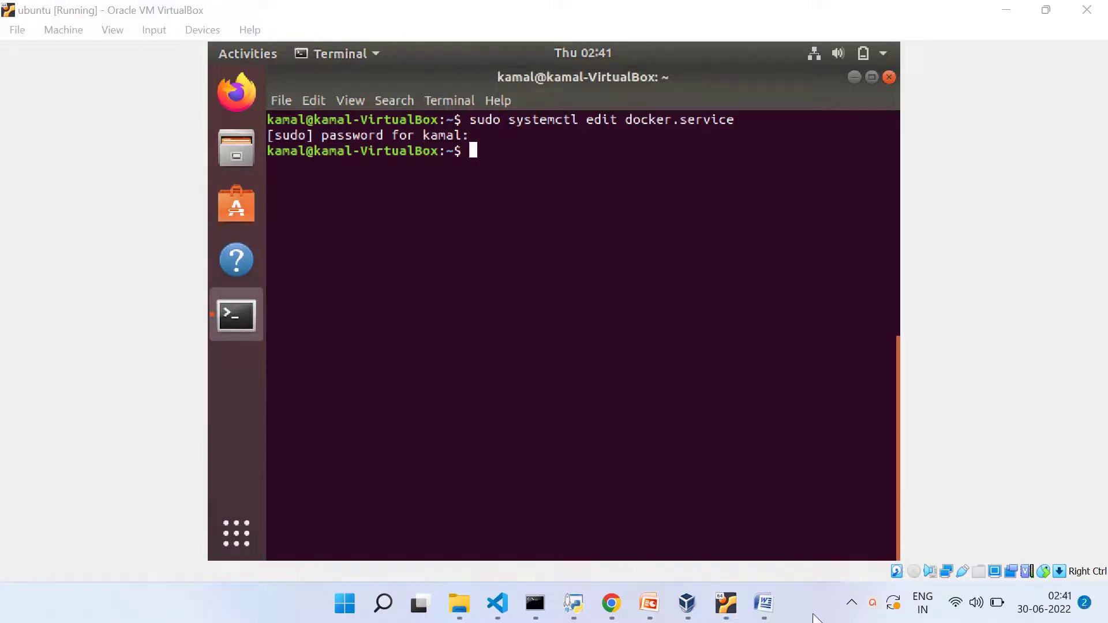
pyautogui.click(758, 451)
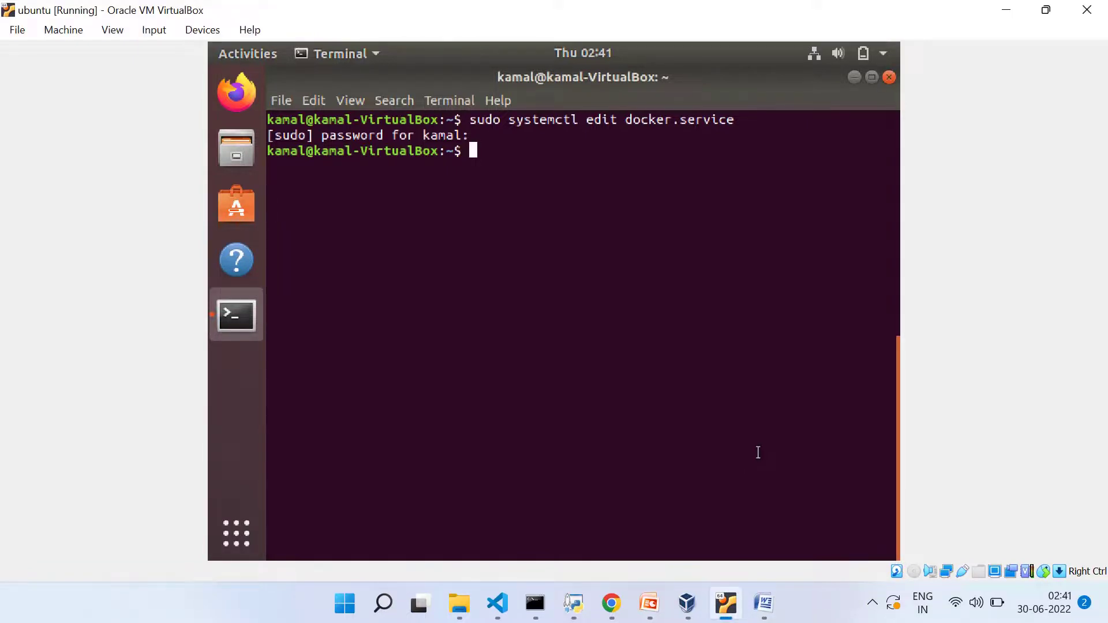
pyautogui.write('sudo ')
pyautogui.write('sy')
pyautogui.write('stemctl ')
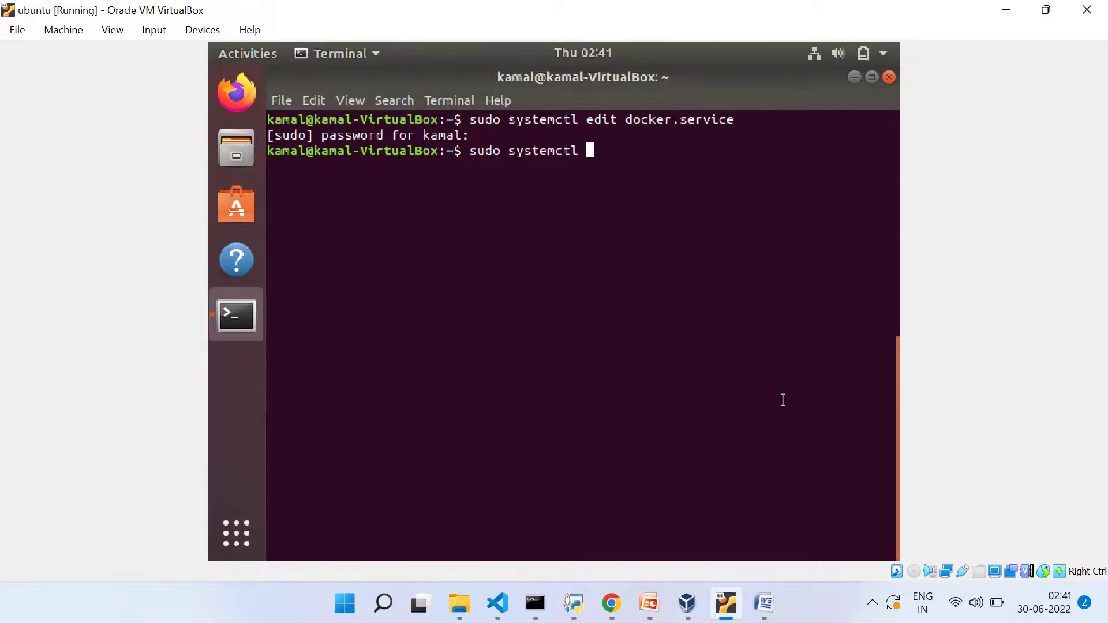
pyautogui.write('d')
pyautogui.write('aemon-re')
pyautogui.write('load')
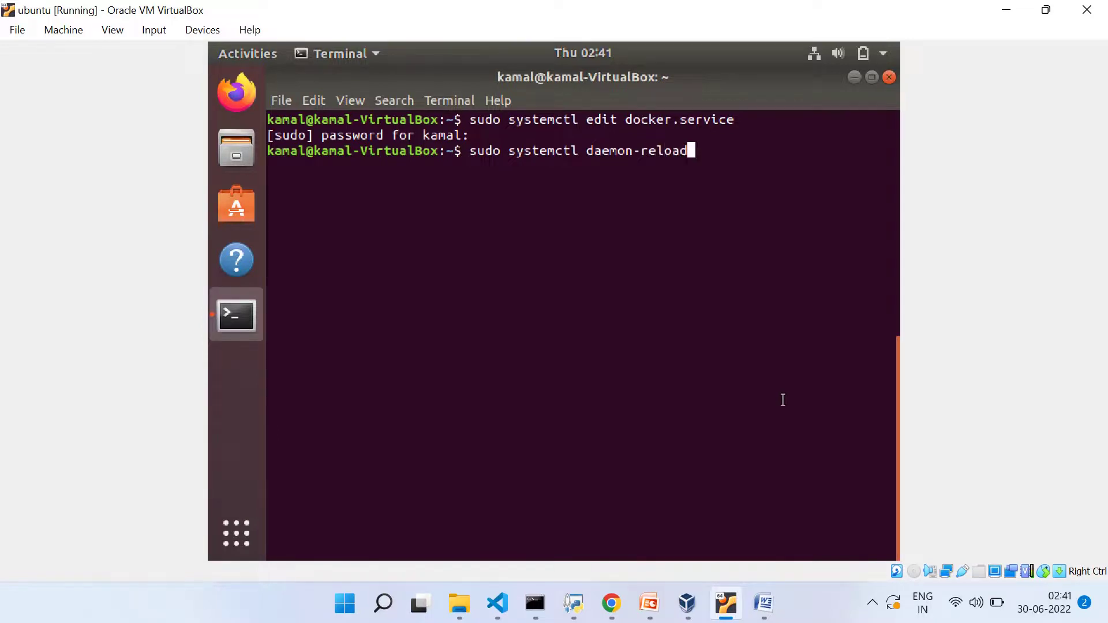
pyautogui.press('Return')
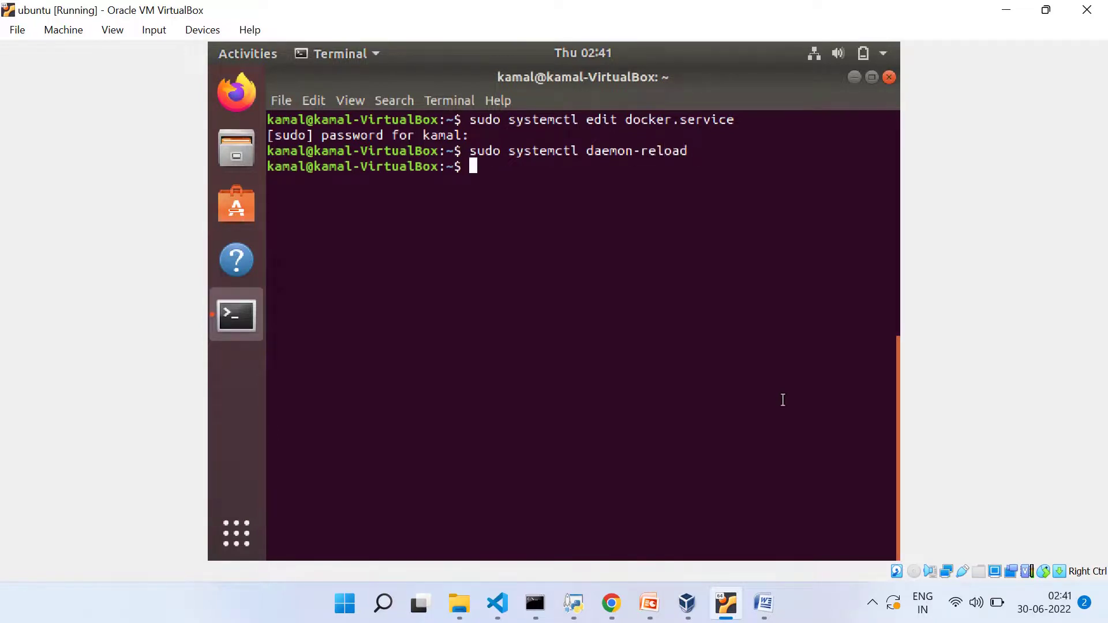
pyautogui.write('sudo')
pyautogui.write(' systemc')
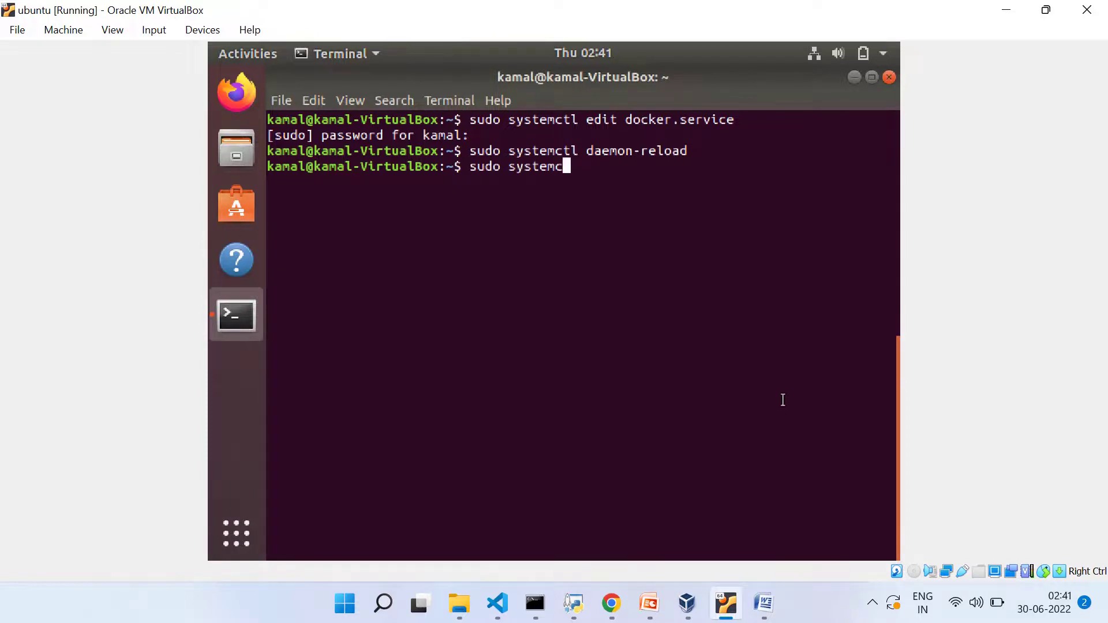
pyautogui.write('tl restar')
pyautogui.write('t docker.')
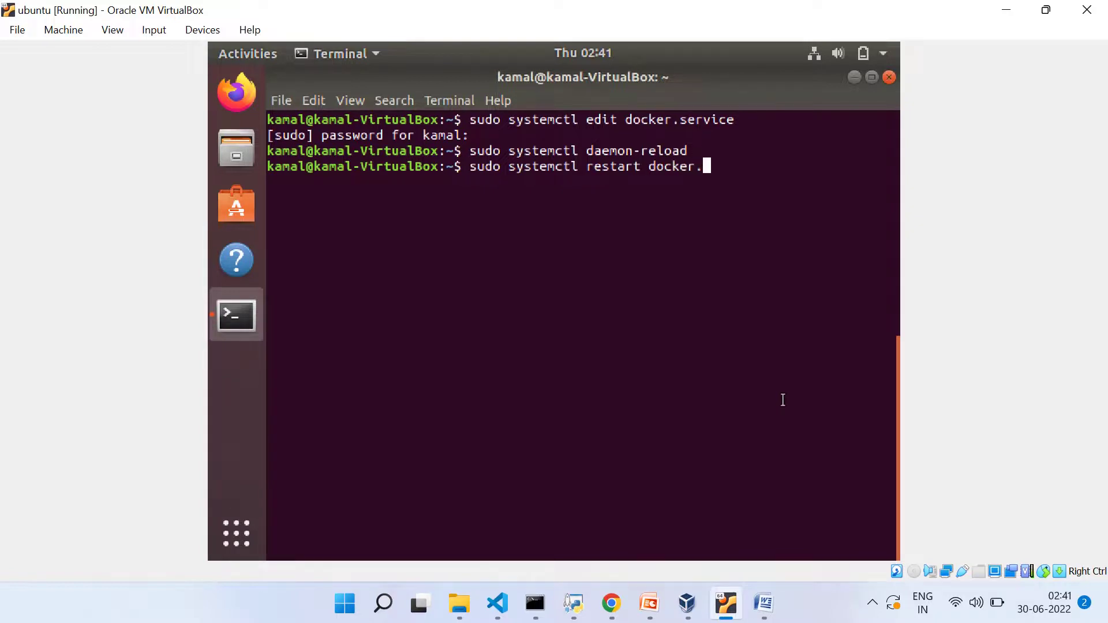
pyautogui.write('service')
pyautogui.press('Return')
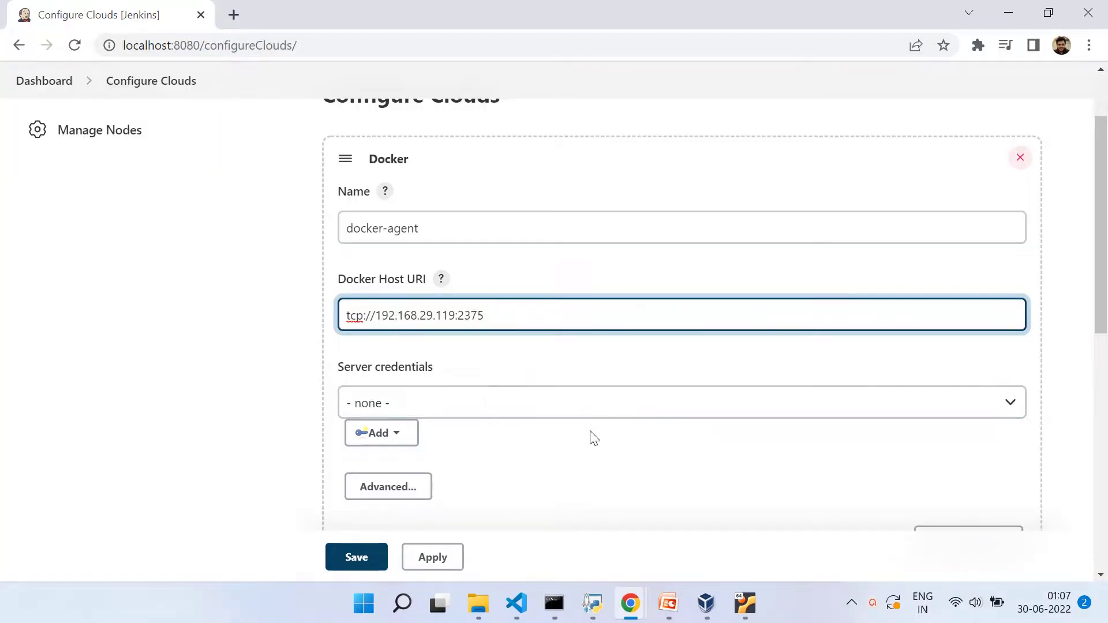
pyautogui.scroll(-1, 591, 437)
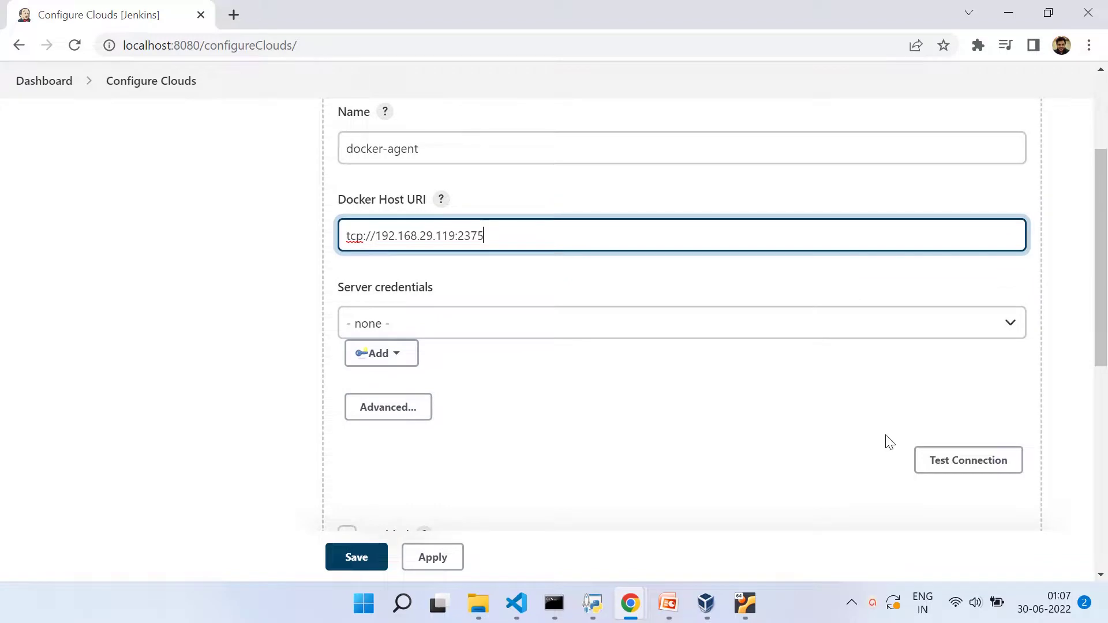
# Step: Test the docker-agent cloud connection and confirm it reports Version 20.10.7, API Version 1.41
pyautogui.click(942, 466)
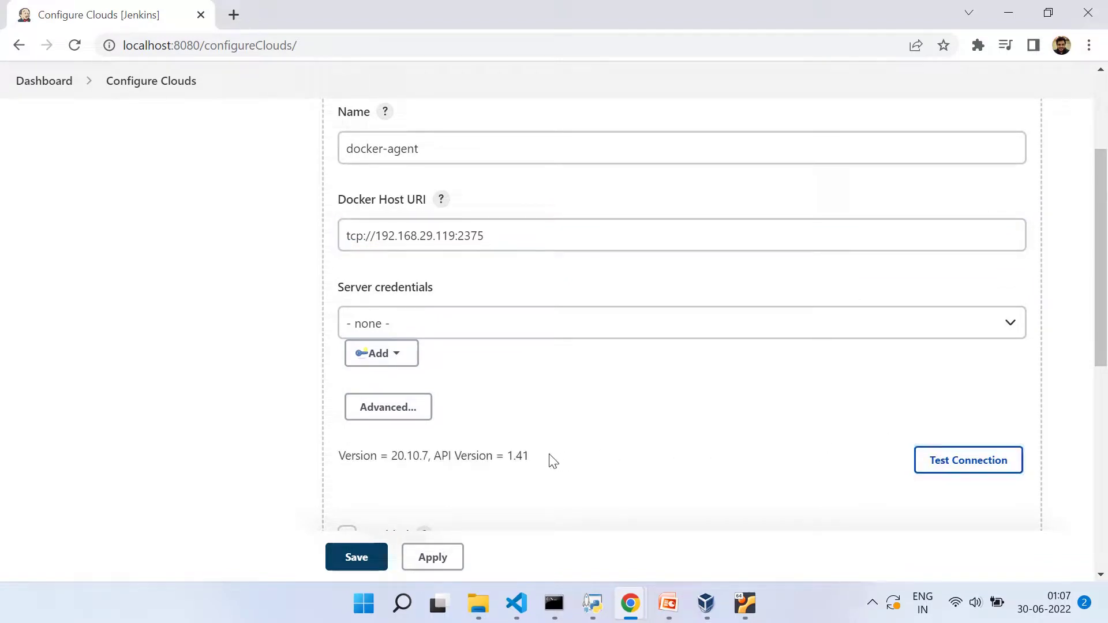
pyautogui.moveTo(530, 457); pyautogui.dragTo(338, 456)
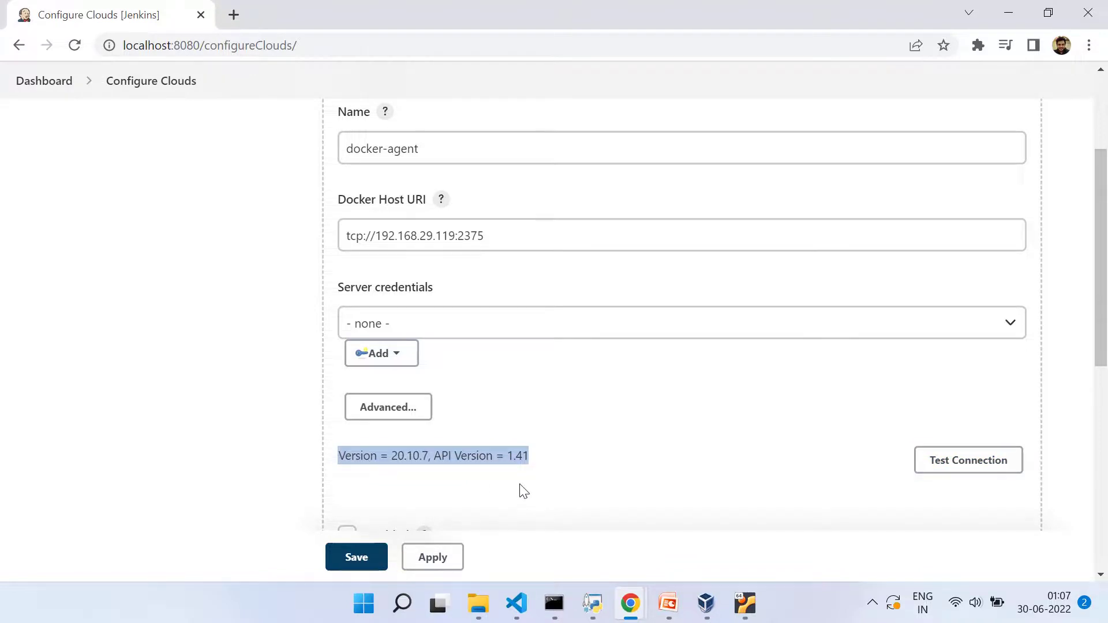
pyautogui.scroll(-1, 523, 490)
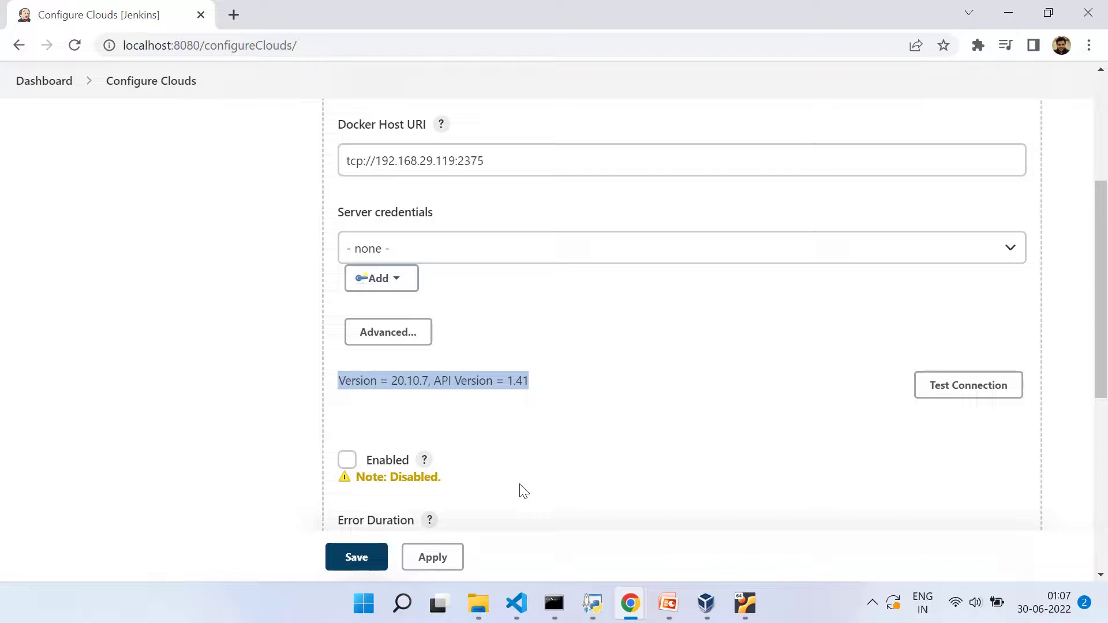
# Step: Tick Enabled on the docker-agent cloud and expand its Docker Agent templates section
pyautogui.click(347, 462)
pyautogui.scroll(-1, 439, 440)
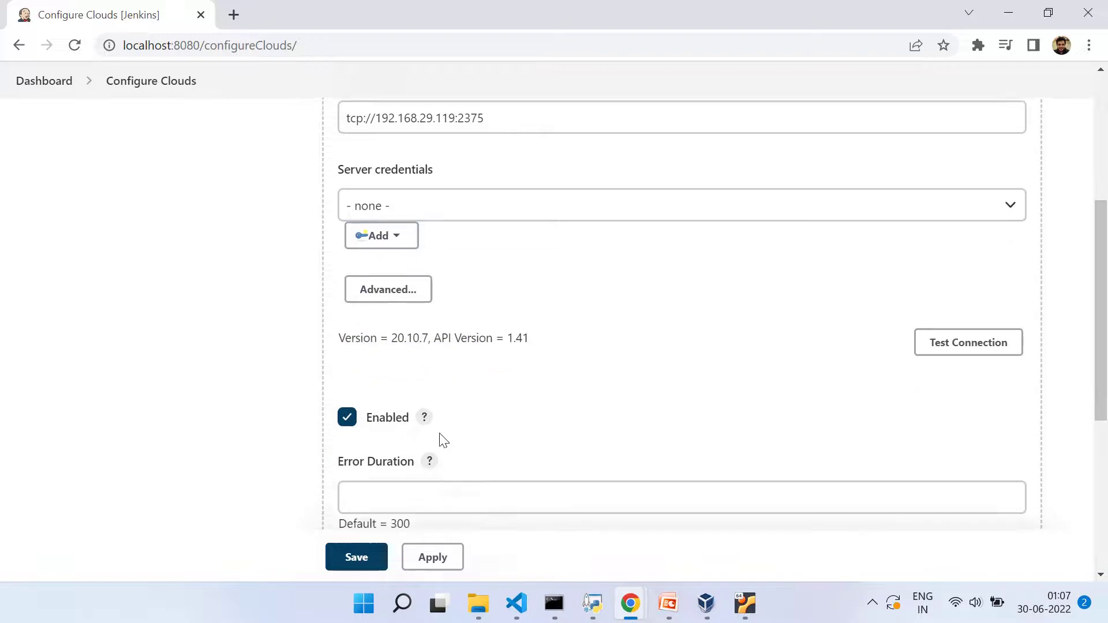
pyautogui.click(439, 440)
pyautogui.scroll(-1, 439, 440)
pyautogui.scroll(-1, 439, 440)
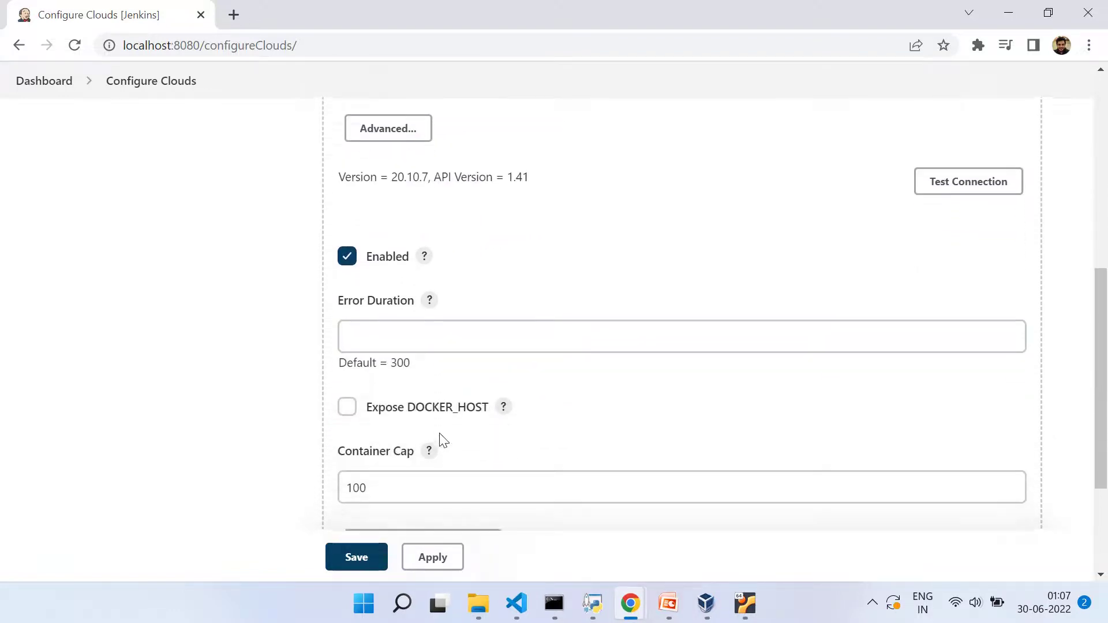
pyautogui.scroll(-1, 439, 440)
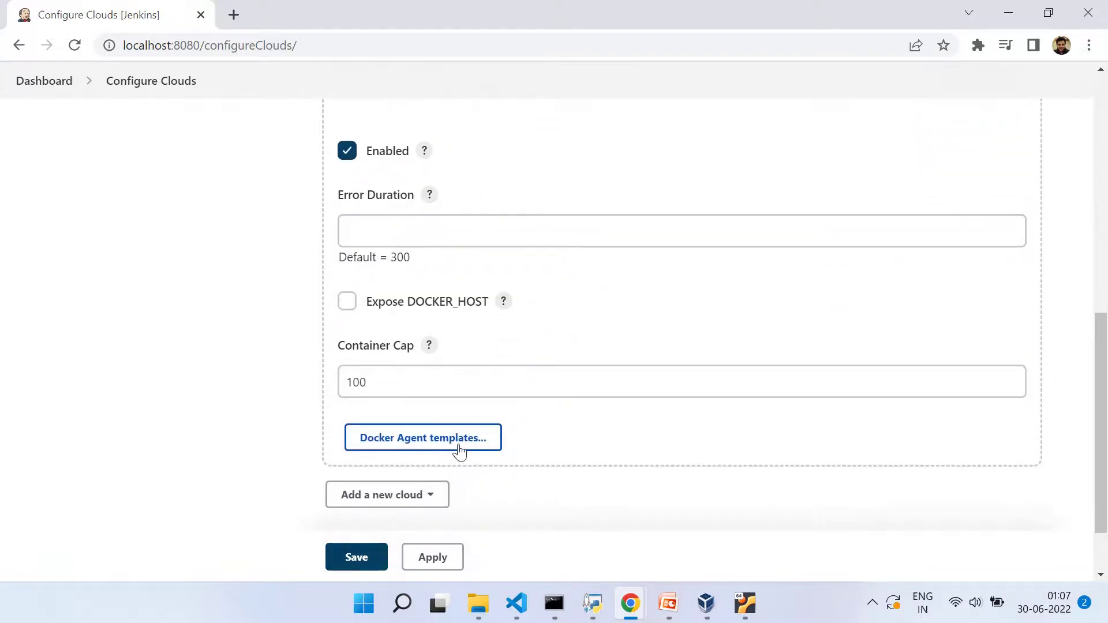
pyautogui.click(459, 438)
pyautogui.scroll(-1, 456, 452)
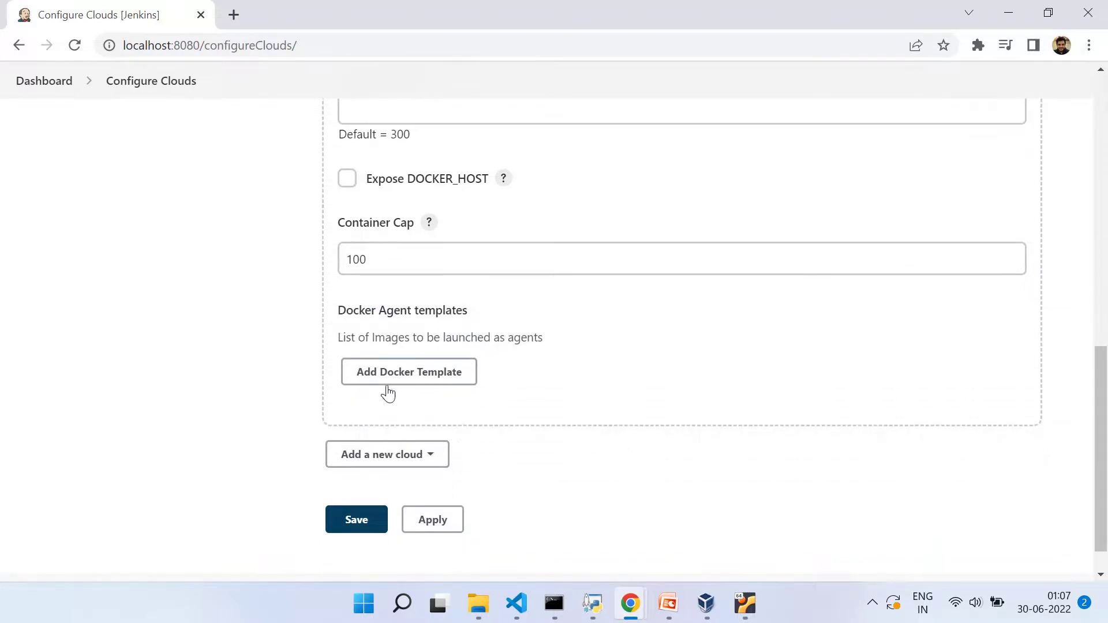
# Step: Add an enabled Docker agent template, filling in its label, name and jenkins/ssh-agent image
pyautogui.click(416, 380)
pyautogui.scroll(-1, 438, 392)
pyautogui.click(416, 355)
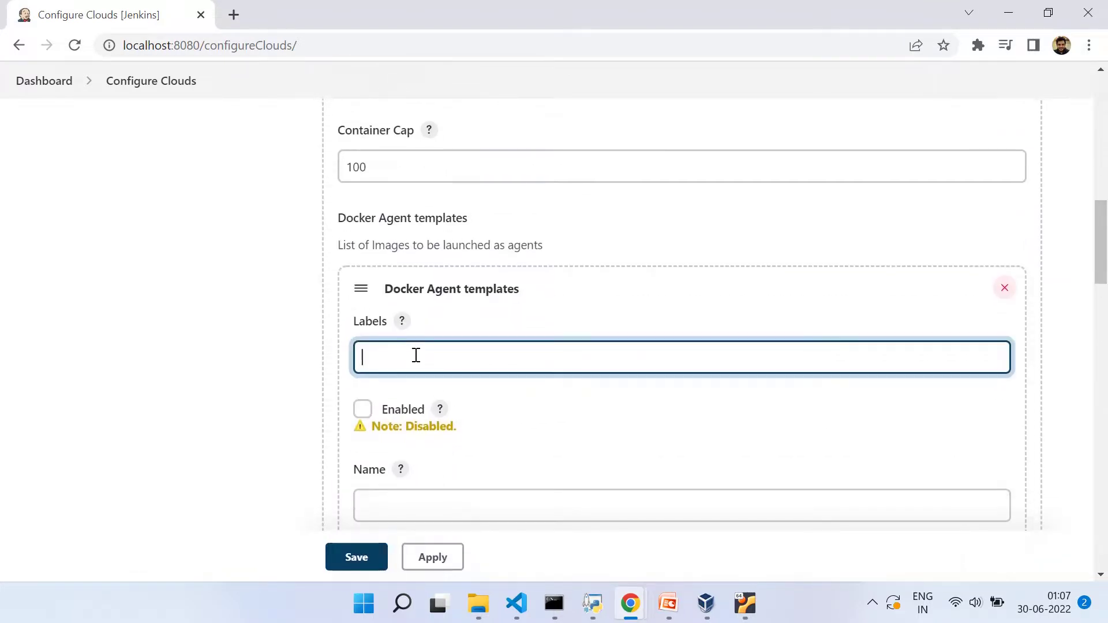
pyautogui.write('docker-agent')
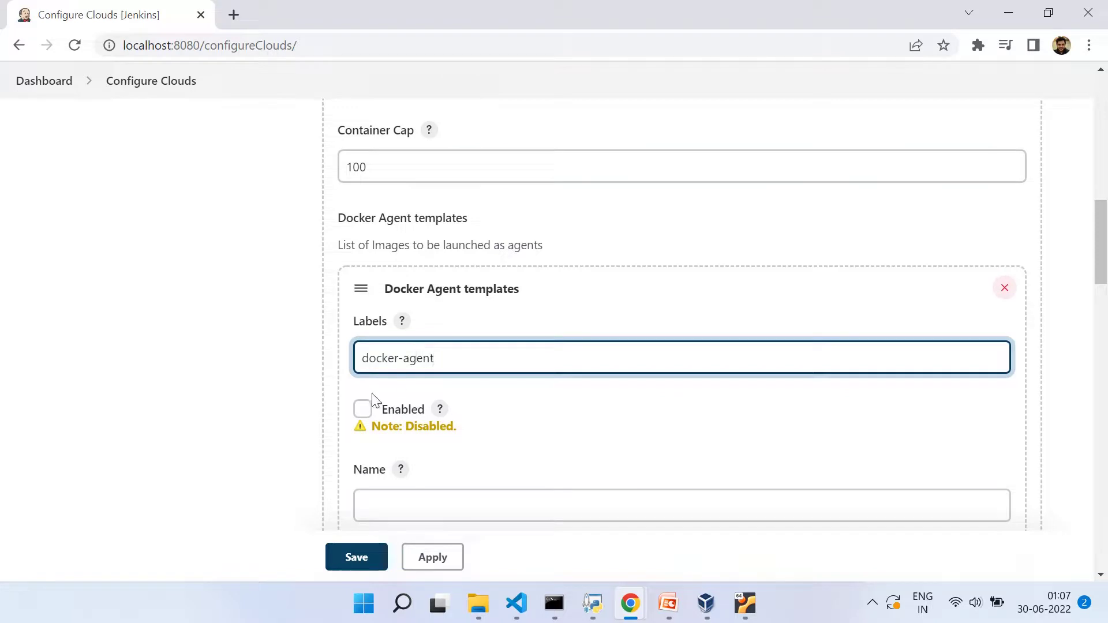
pyautogui.click(363, 410)
pyautogui.click(413, 490)
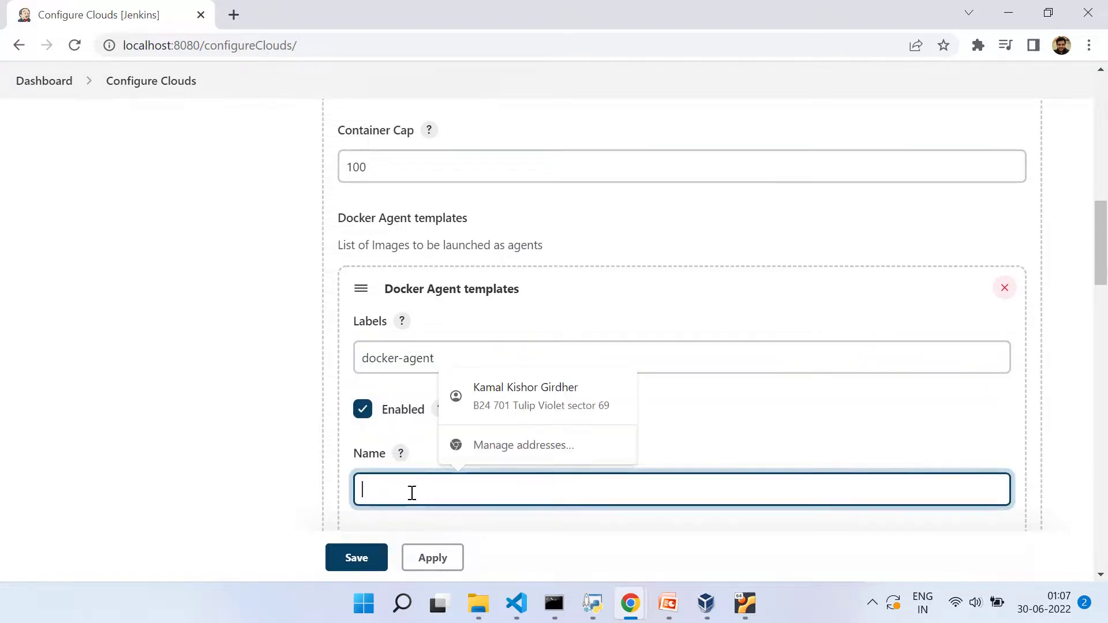
pyautogui.write('docker-ag')
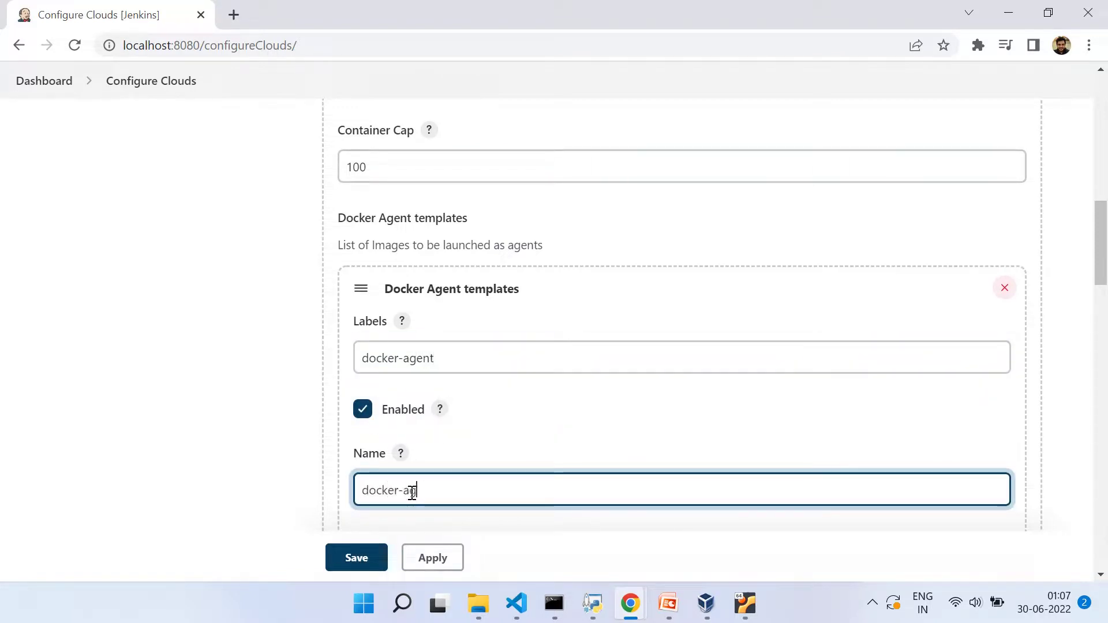
pyautogui.write('ent')
pyautogui.scroll(-1, 412, 491)
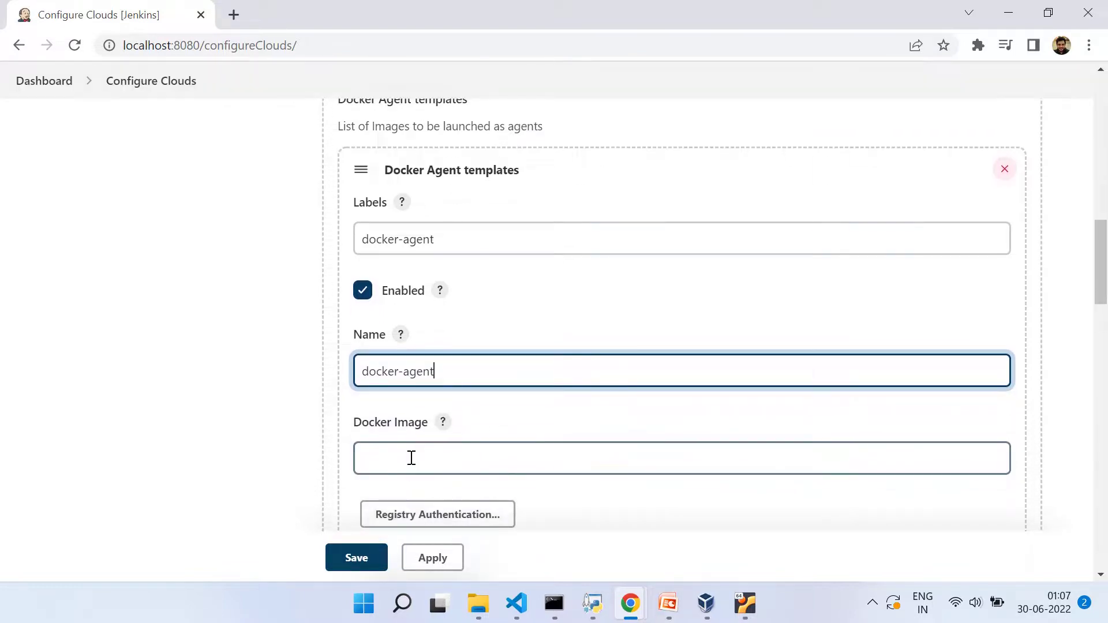
pyautogui.click(411, 458)
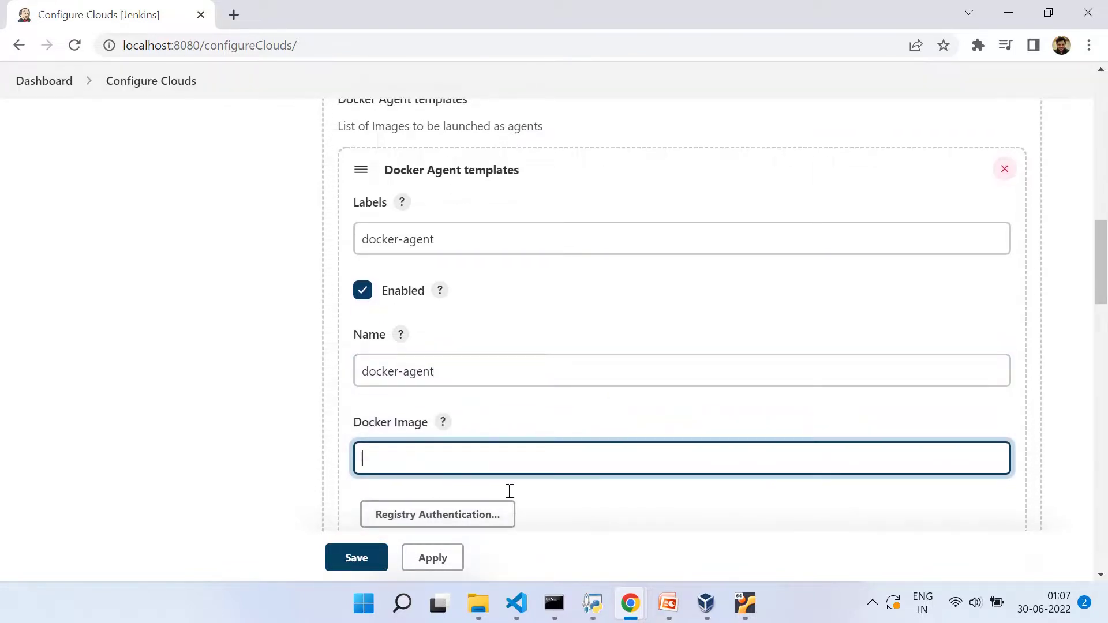
pyautogui.write('jenkins')
pyautogui.write('/ssh-')
pyautogui.press('BackSpace')
pyautogui.write('-agent')
pyautogui.scroll(-1, 510, 497)
pyautogui.scroll(-2, 509, 497)
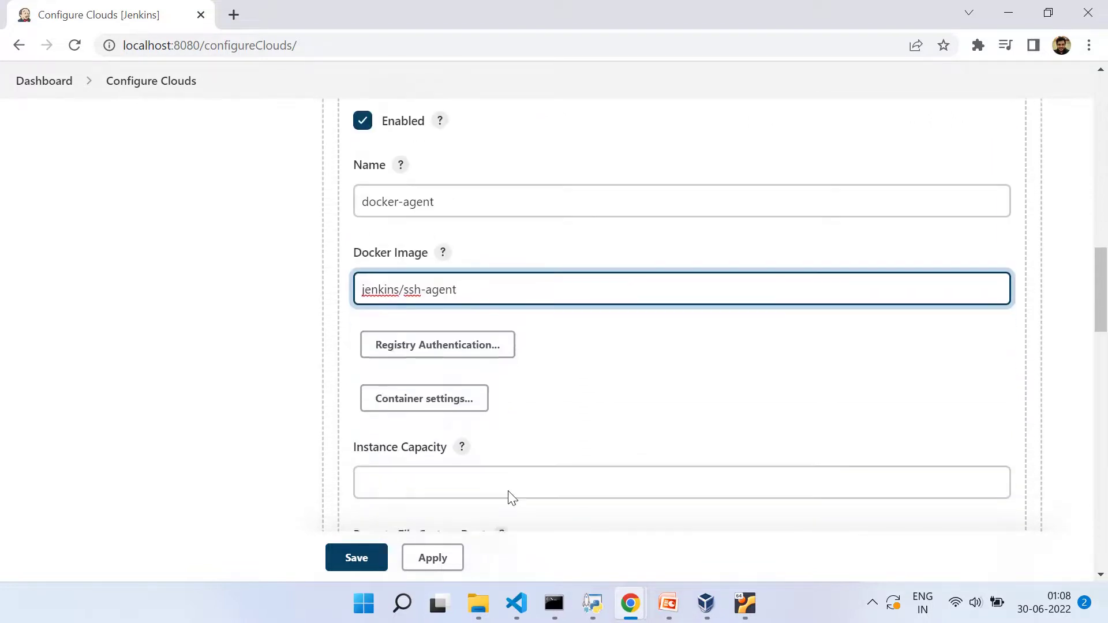
# Step: Set instance capacity, remote file system root, label-only usage, and an idle timeout of 1
pyautogui.click(455, 448)
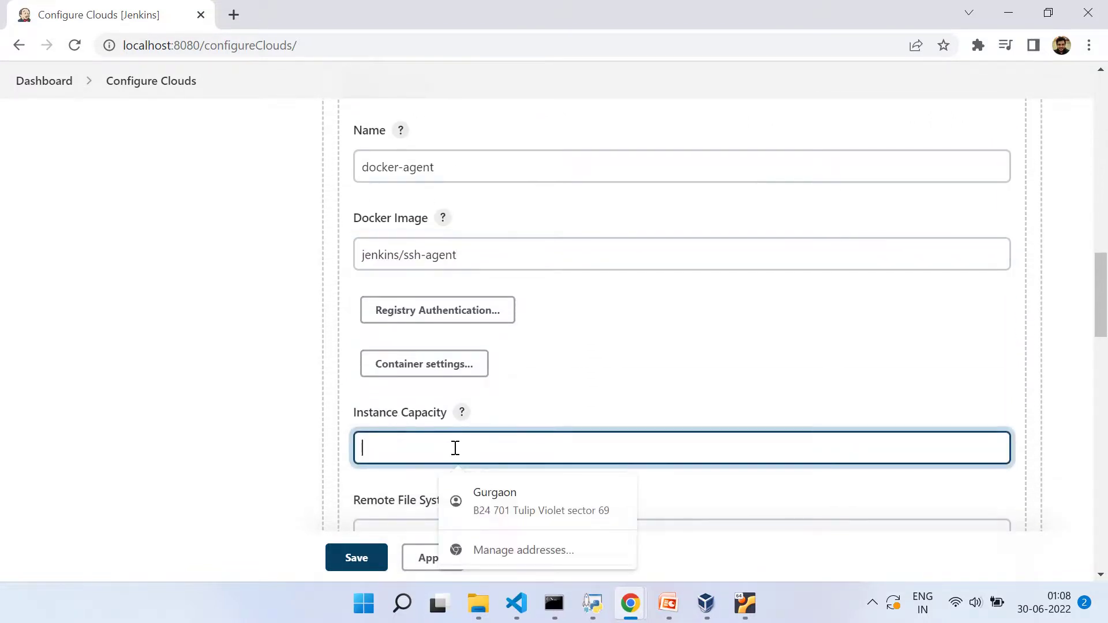
pyautogui.write('3')
pyautogui.scroll(-1, 490, 465)
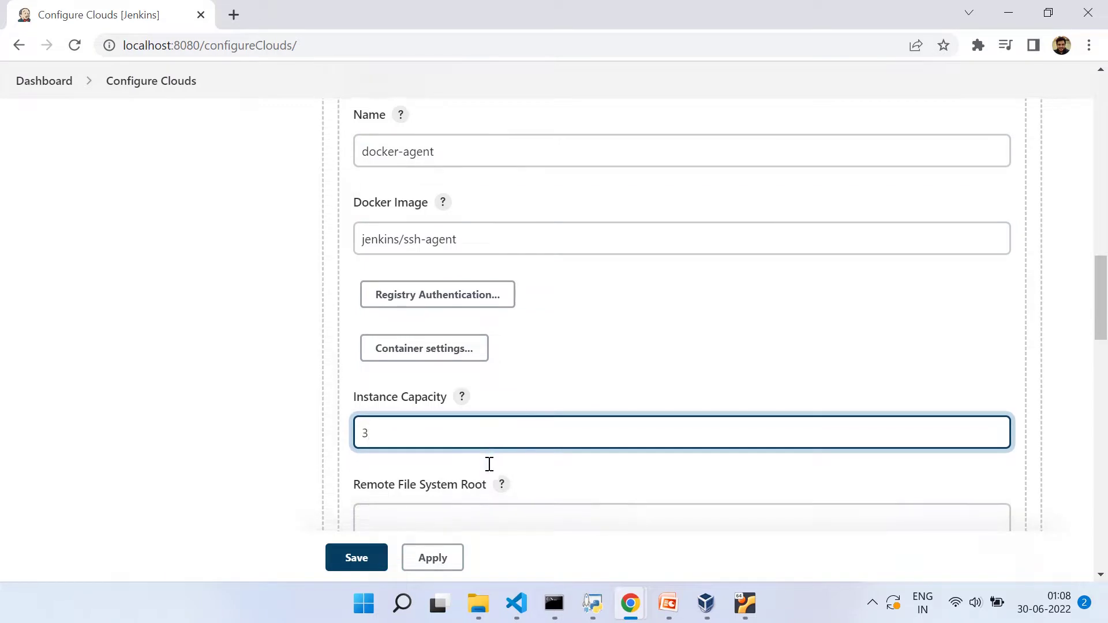
pyautogui.scroll(-1, 489, 466)
pyautogui.click(489, 465)
pyautogui.write('/')
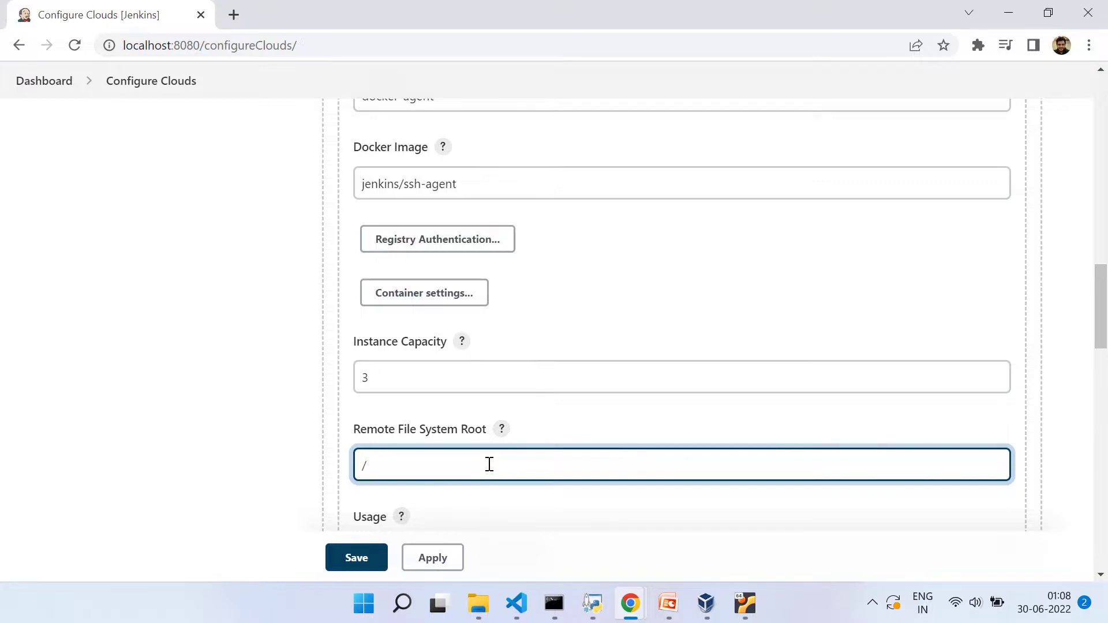
pyautogui.write('home')
pyautogui.scroll(-1, 489, 465)
pyautogui.scroll(-1, 489, 465)
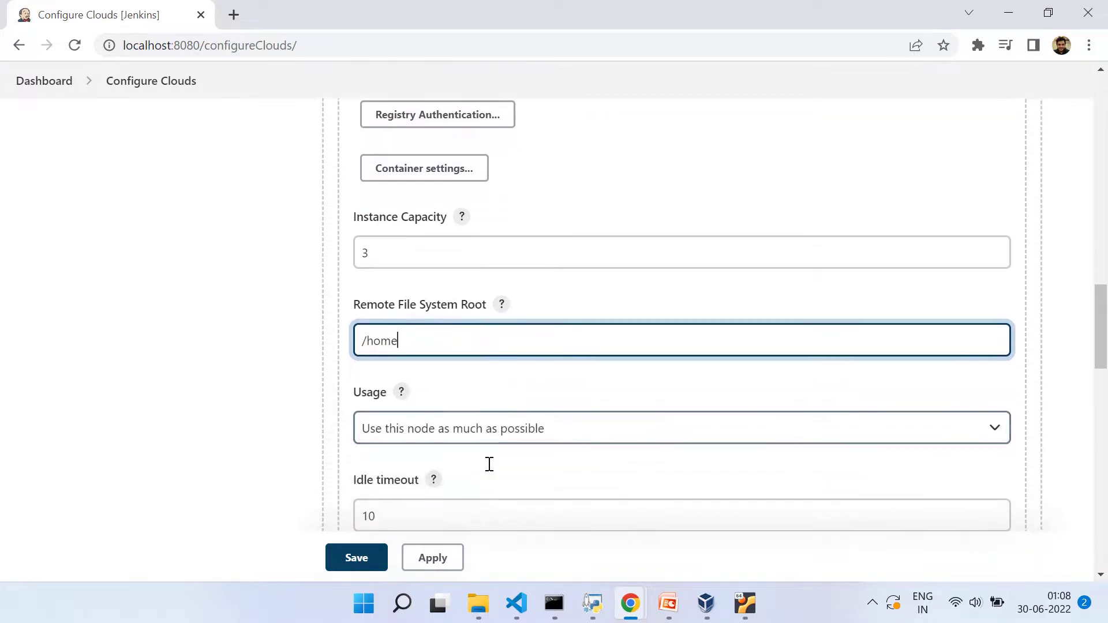
pyautogui.click(503, 405)
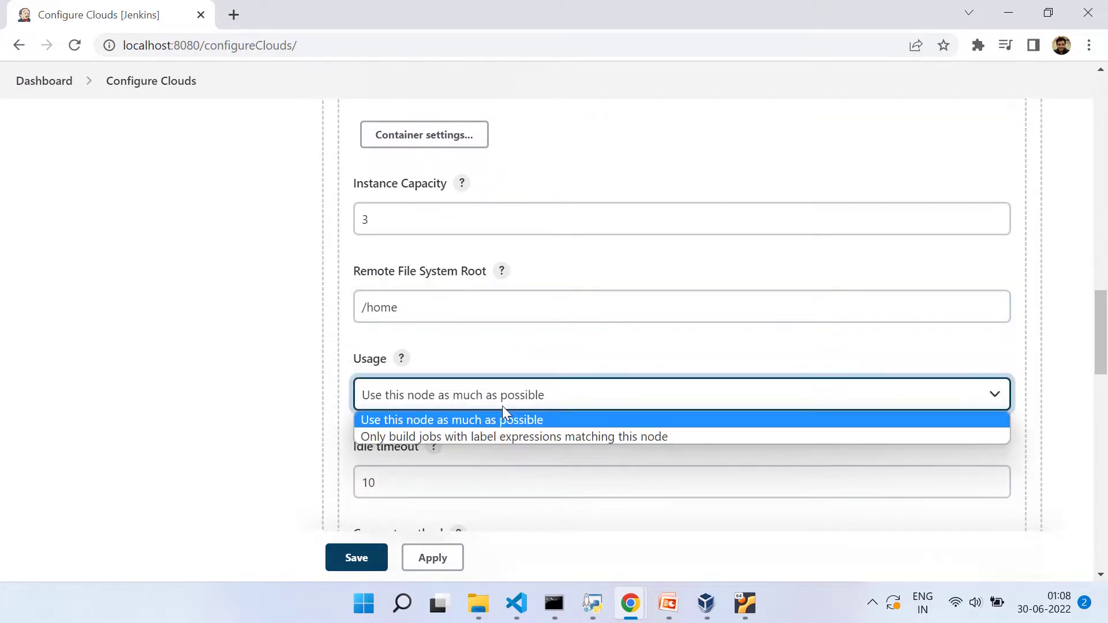
pyautogui.click(498, 437)
pyautogui.scroll(-1, 500, 447)
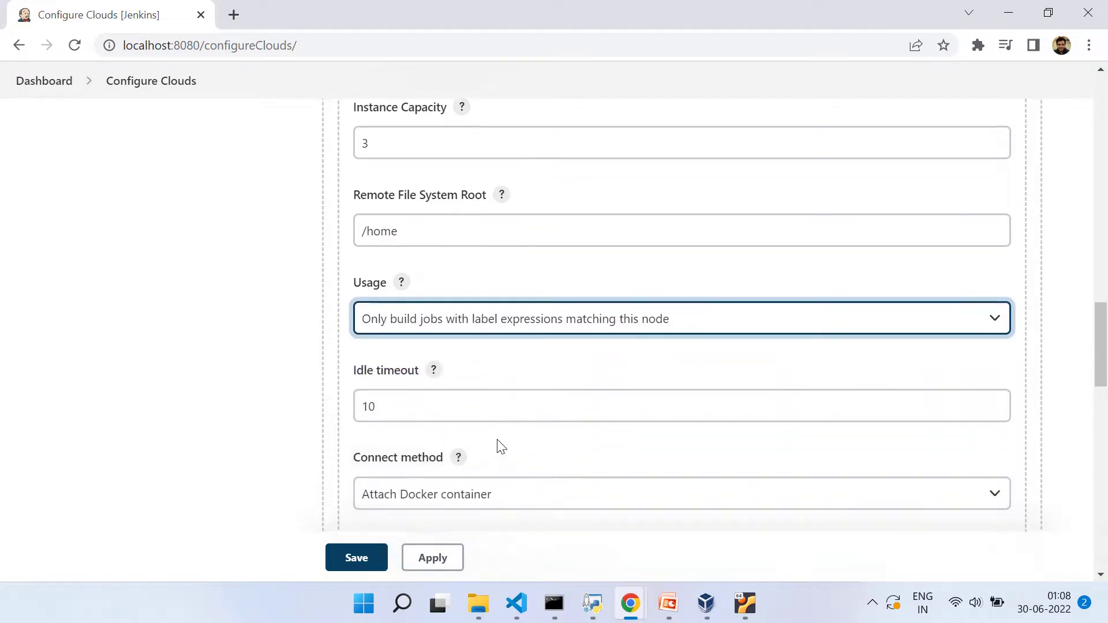
pyautogui.click(463, 394)
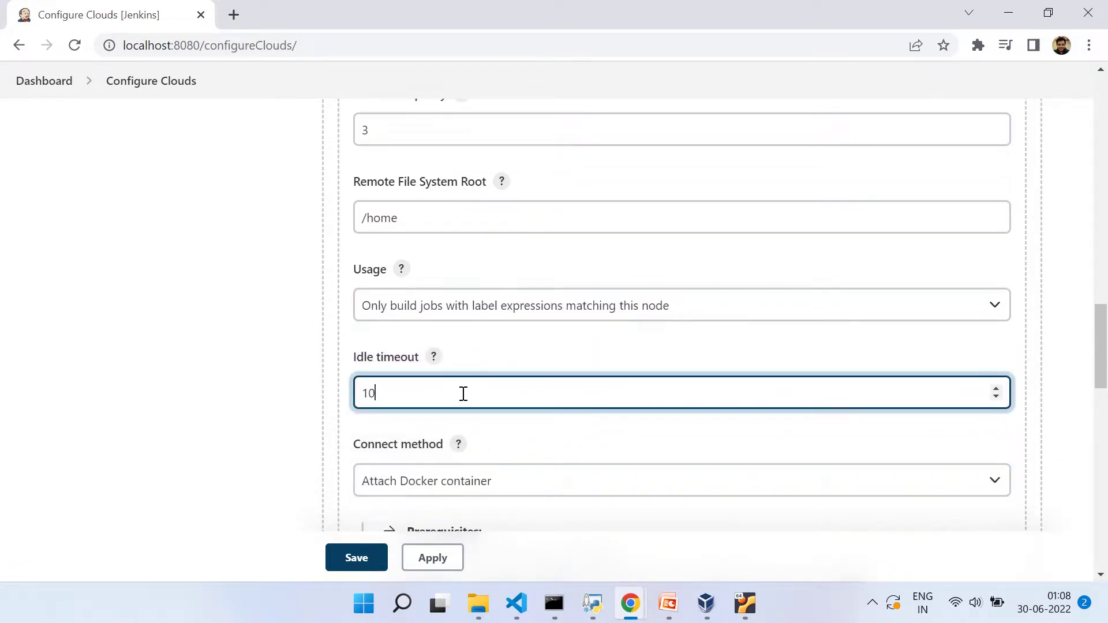
pyautogui.press('BackSpace')
pyautogui.scroll(-1, 463, 394)
pyautogui.scroll(-1, 463, 394)
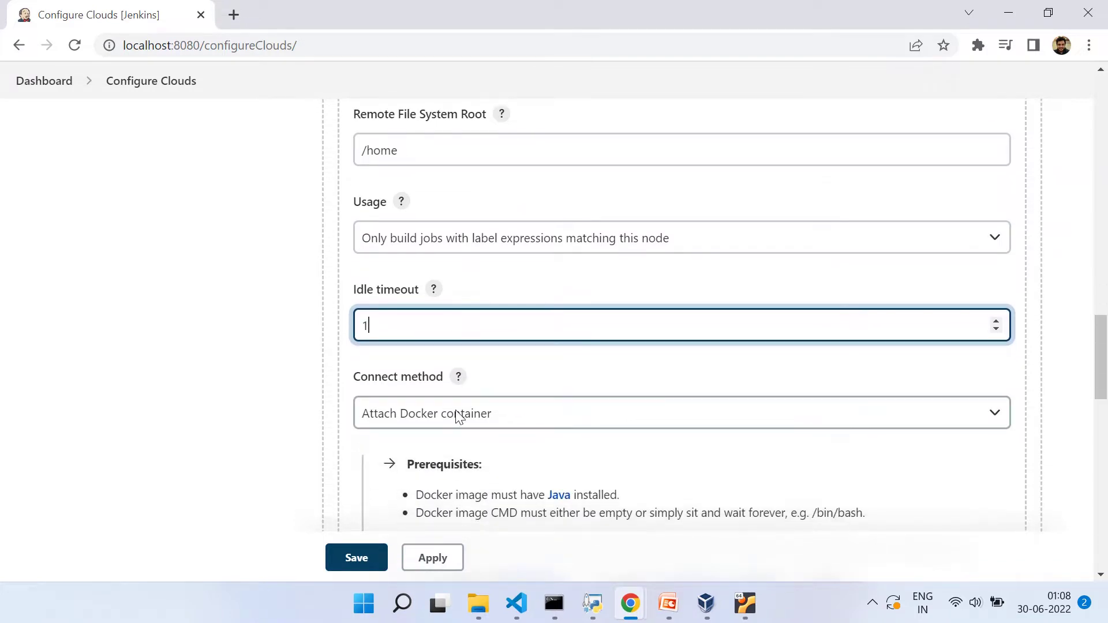
# Step: Keep 'Attach Docker container' as the connect method and apply the cloud configuration
pyautogui.click(429, 425)
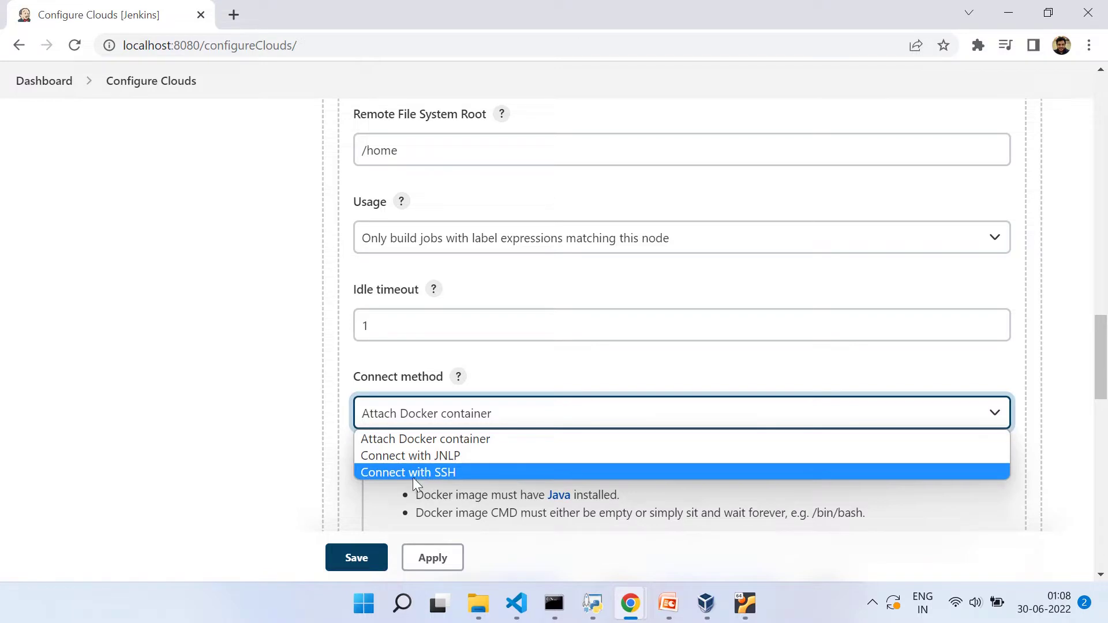
pyautogui.click(419, 446)
pyautogui.scroll(-2, 417, 446)
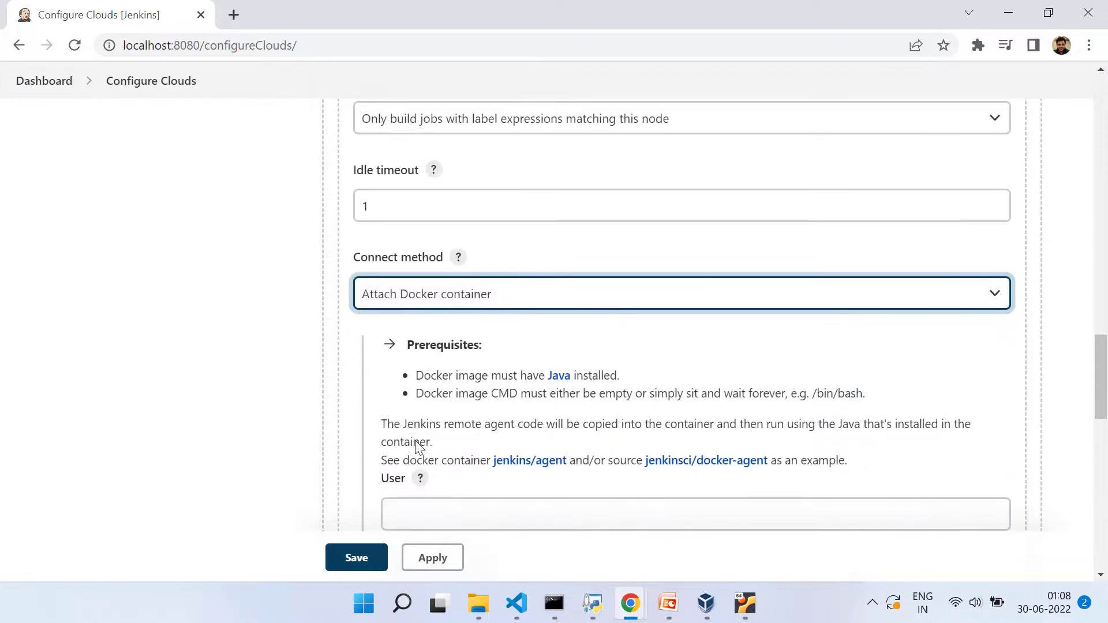
pyautogui.scroll(-2, 415, 446)
pyautogui.scroll(-1, 414, 446)
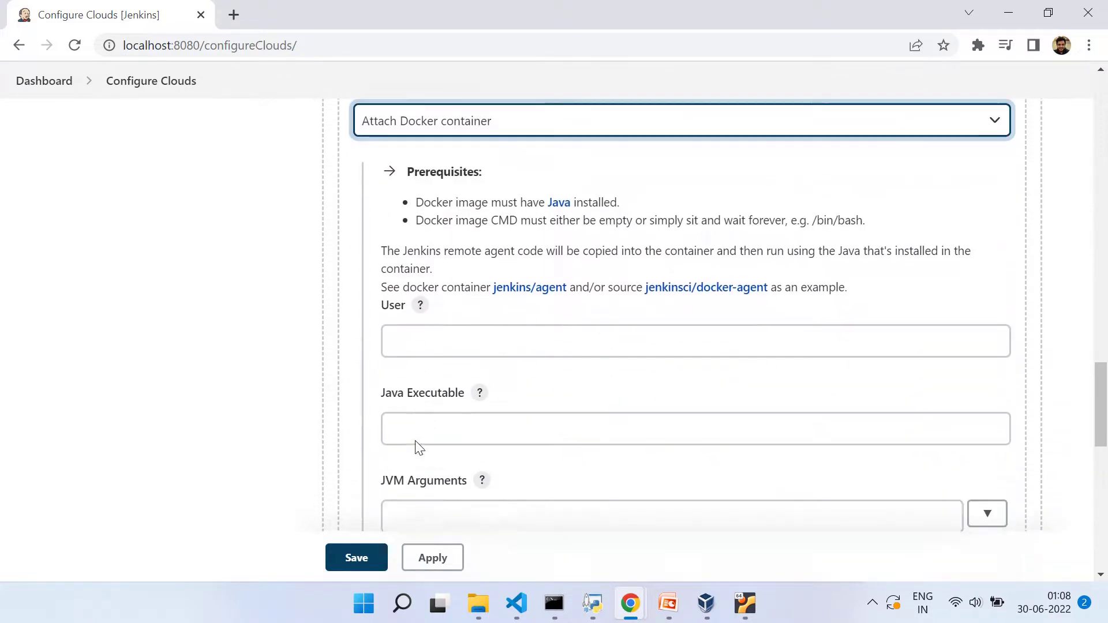
pyautogui.scroll(-2, 417, 447)
pyautogui.scroll(-1, 417, 447)
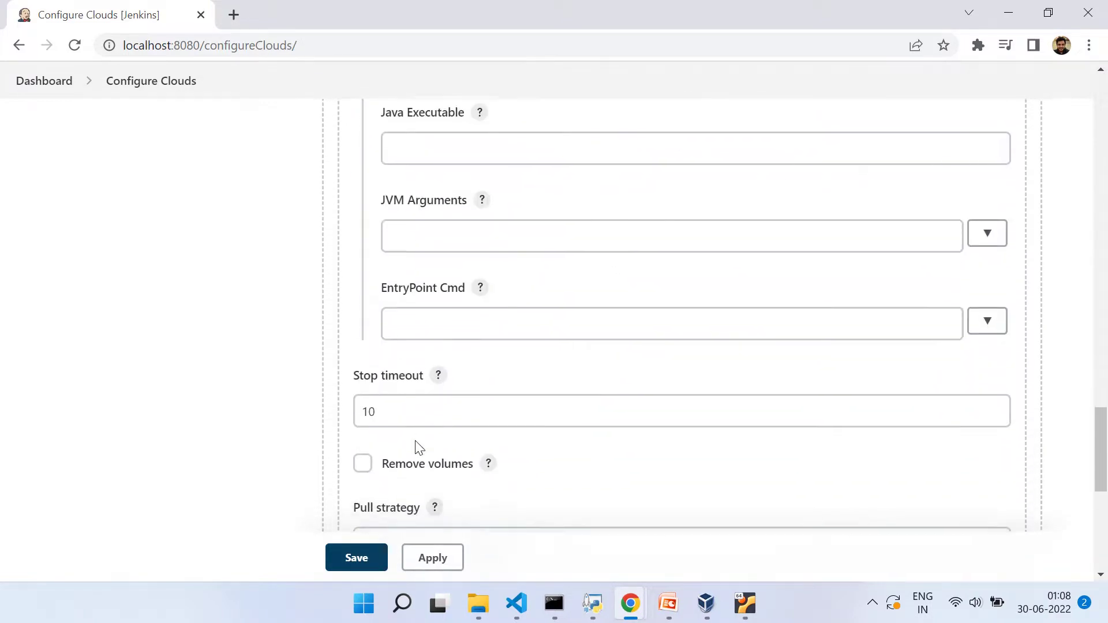
pyautogui.scroll(-1, 416, 447)
pyautogui.scroll(-1, 415, 446)
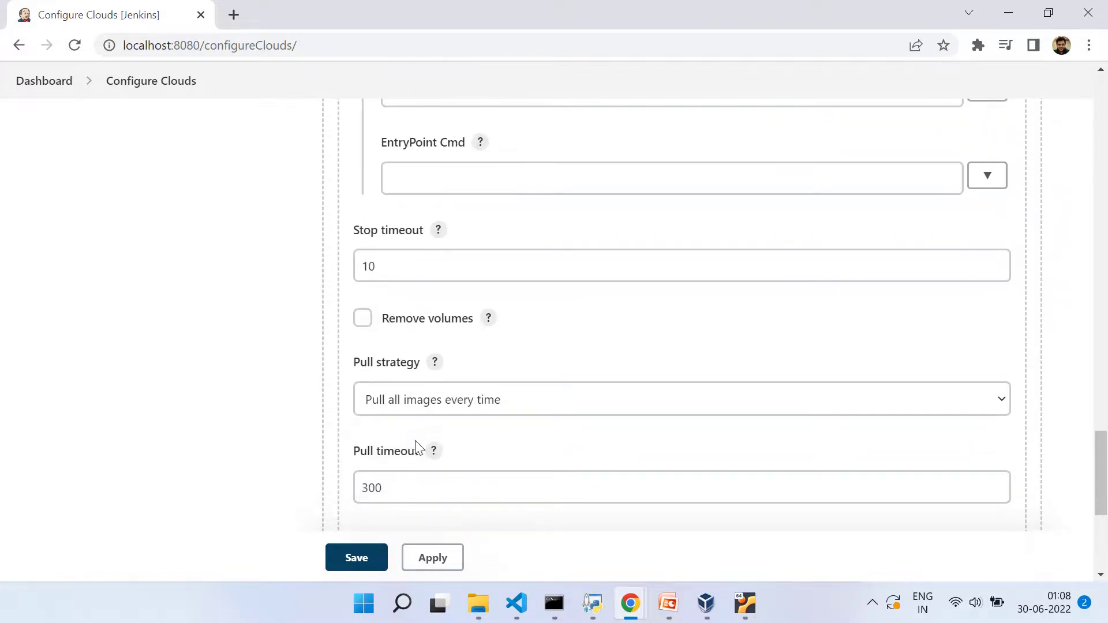
pyautogui.scroll(-3, 414, 446)
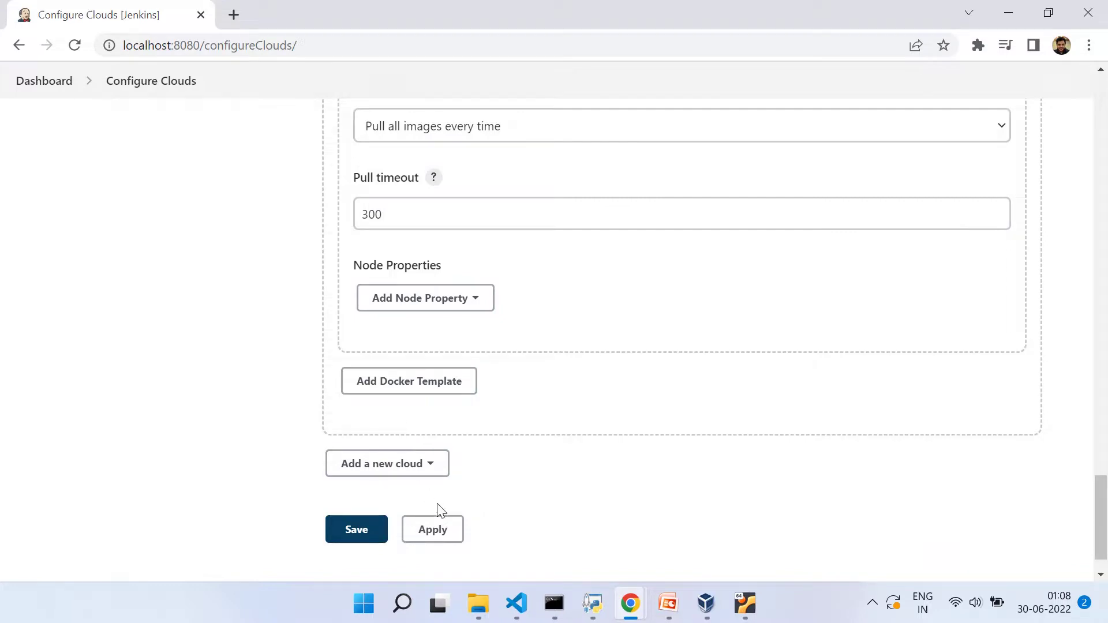
pyautogui.click(448, 529)
# Step: Save the cloud settings, then review the docker-agent pipeline script and save the job
pyautogui.click(346, 536)
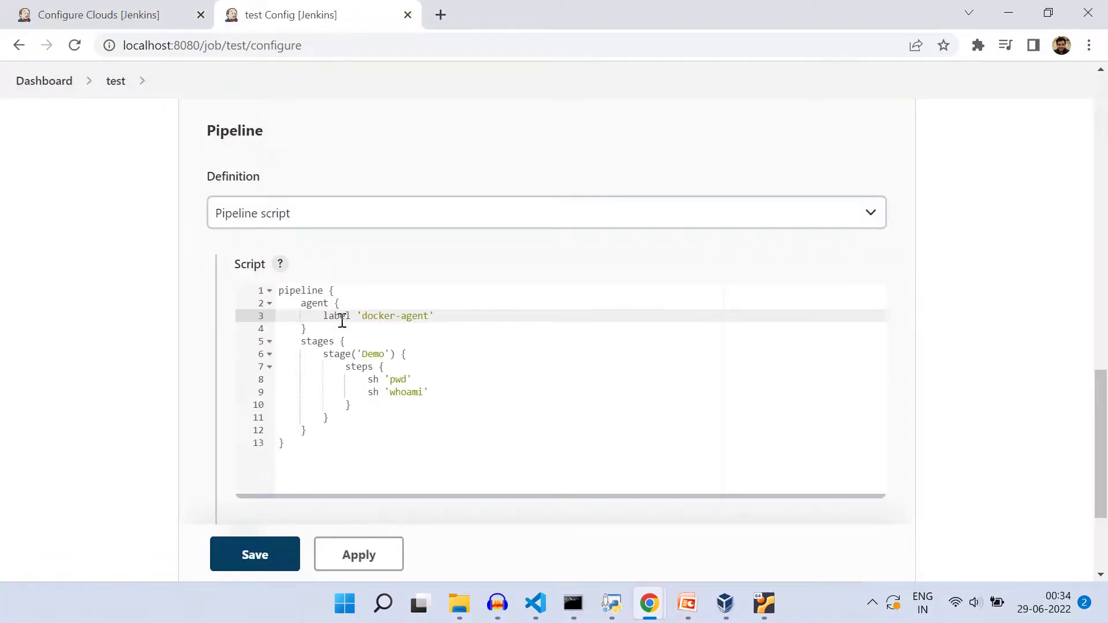
pyautogui.moveTo(324, 315); pyautogui.dragTo(476, 314)
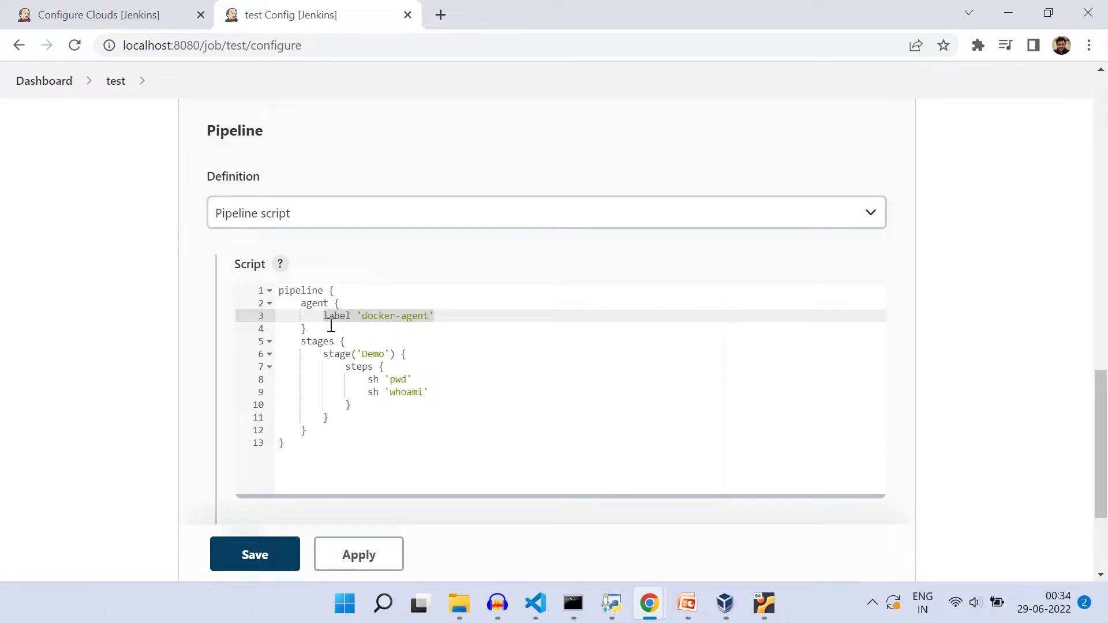
pyautogui.moveTo(344, 366)
pyautogui.mouseDown()
pyautogui.moveTo(432, 437)
pyautogui.moveTo(429, 420)
pyautogui.mouseUp()
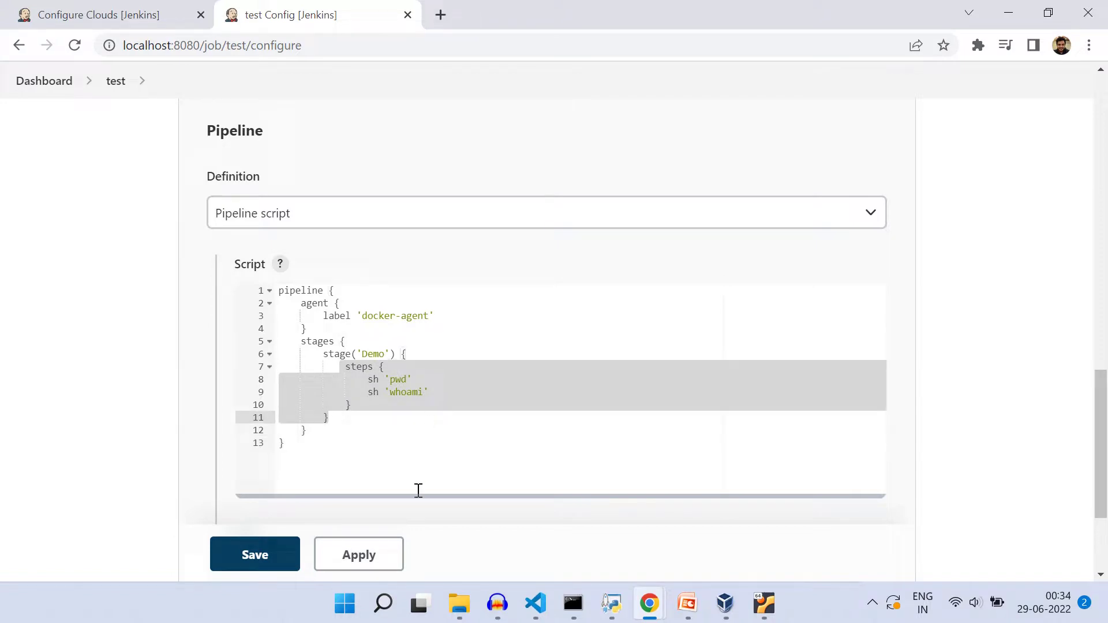
pyautogui.click(370, 545)
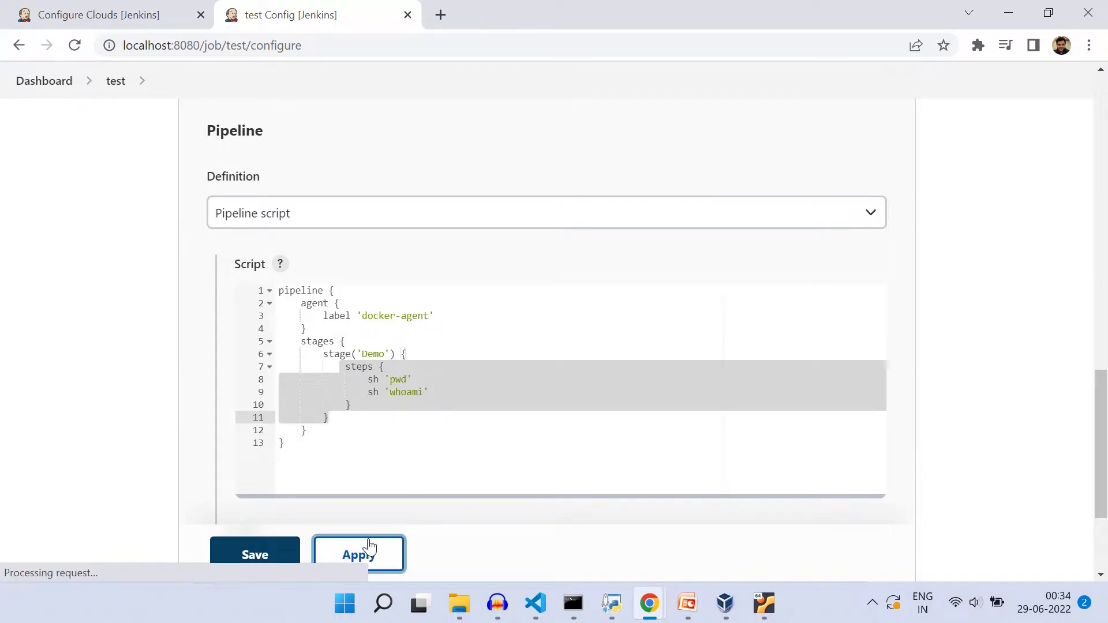
pyautogui.click(292, 554)
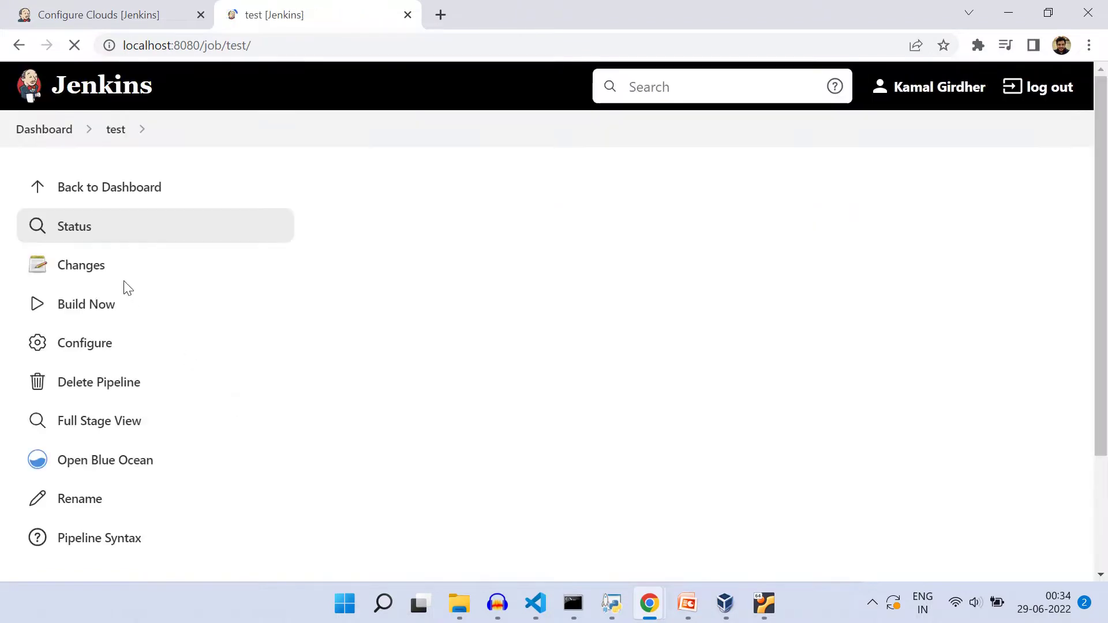
# Step: Start a new build of the test job and open build #8's console output
pyautogui.click(115, 313)
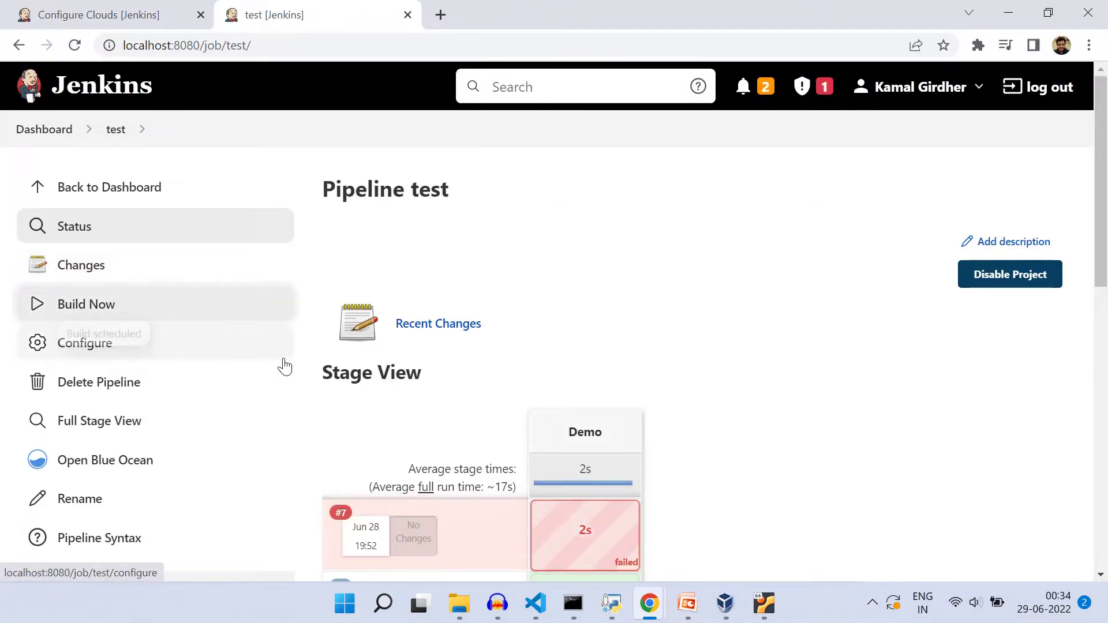
pyautogui.scroll(-1, 285, 367)
pyautogui.scroll(-1, 286, 367)
pyautogui.scroll(-1, 286, 367)
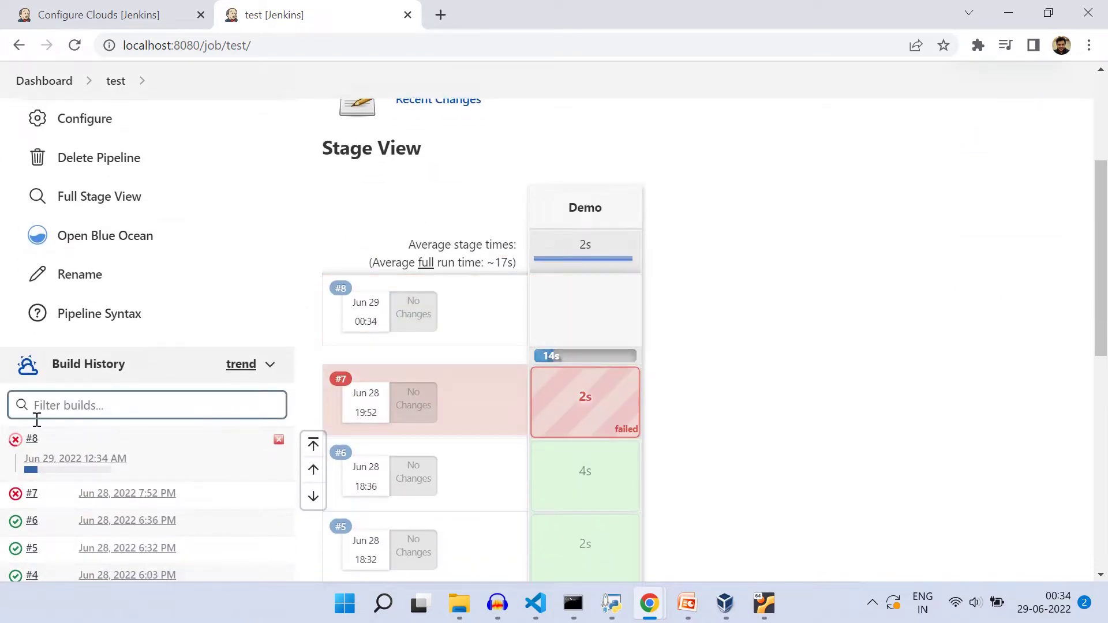
pyautogui.click(31, 440)
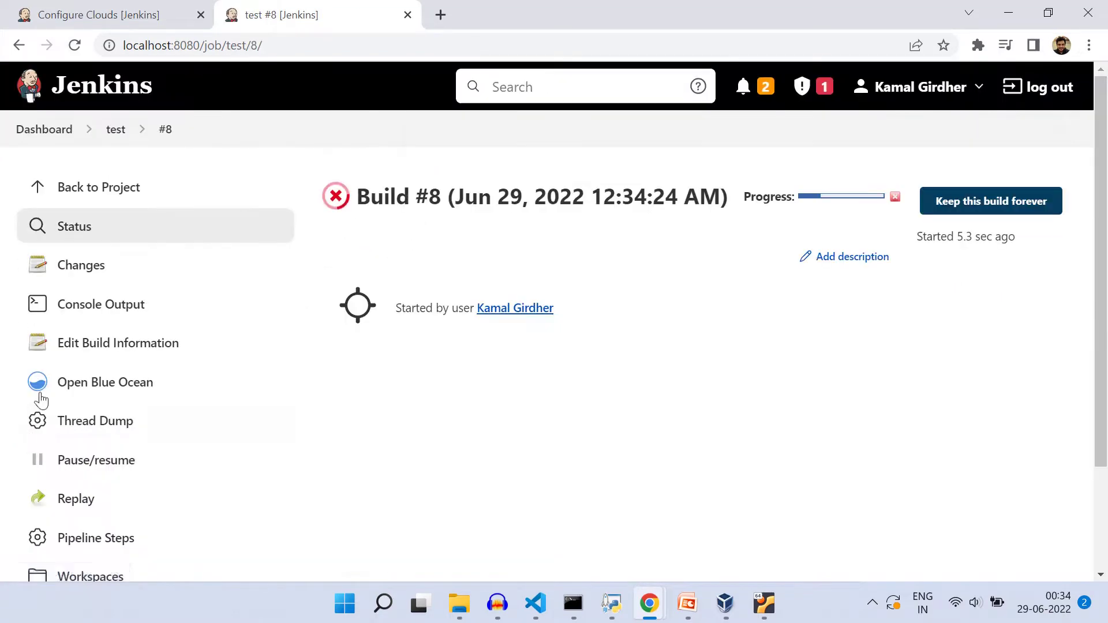
pyautogui.click(84, 304)
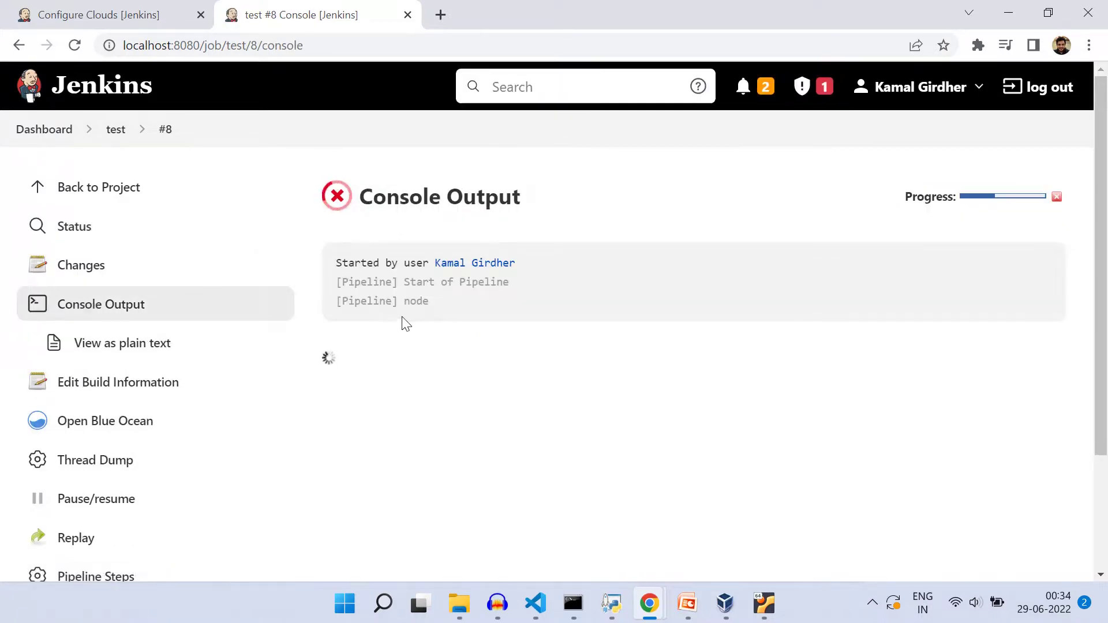
pyautogui.click(725, 604)
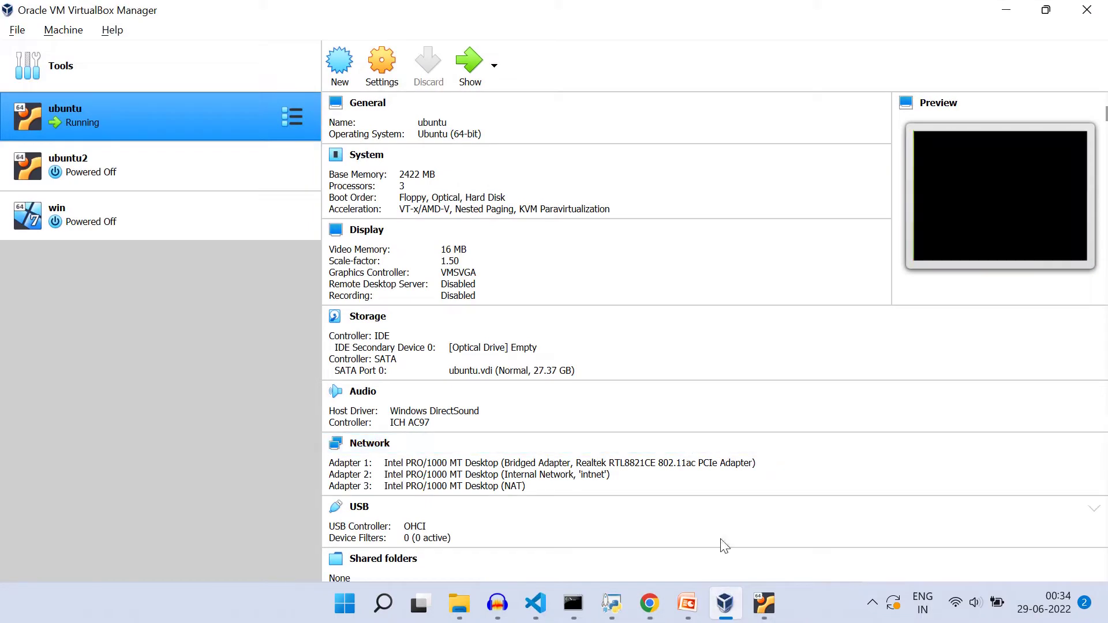
# Step: Unlock the ubuntu VM, then run clear and docker ps to see the jenkins/ssh-agent container
pyautogui.click(763, 604)
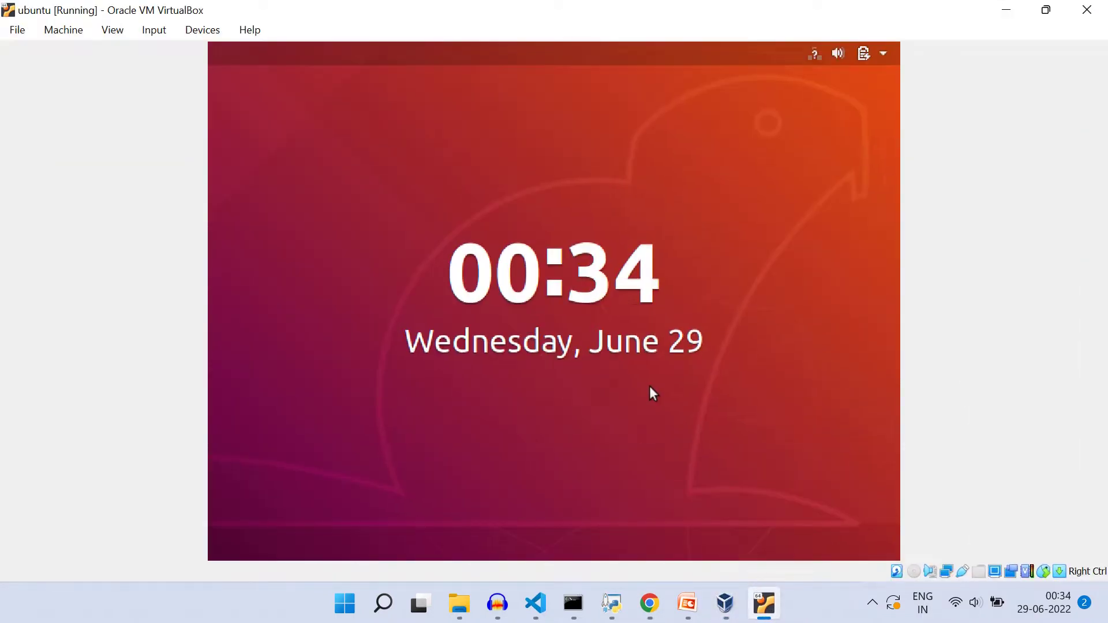
pyautogui.click(651, 387)
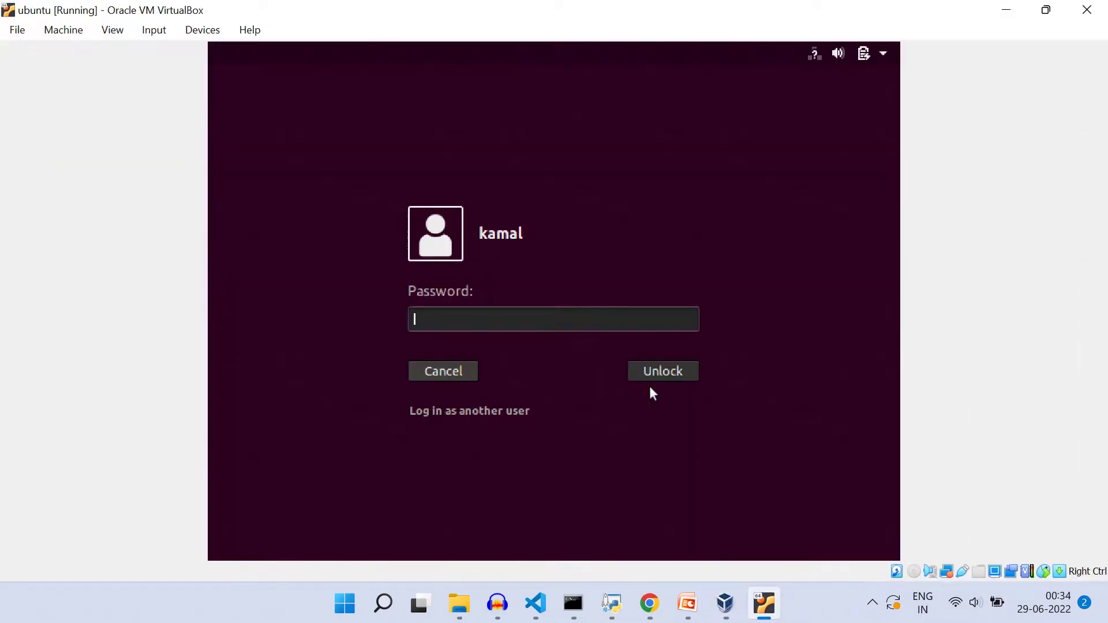
pyautogui.write('******')
pyautogui.press('Return')
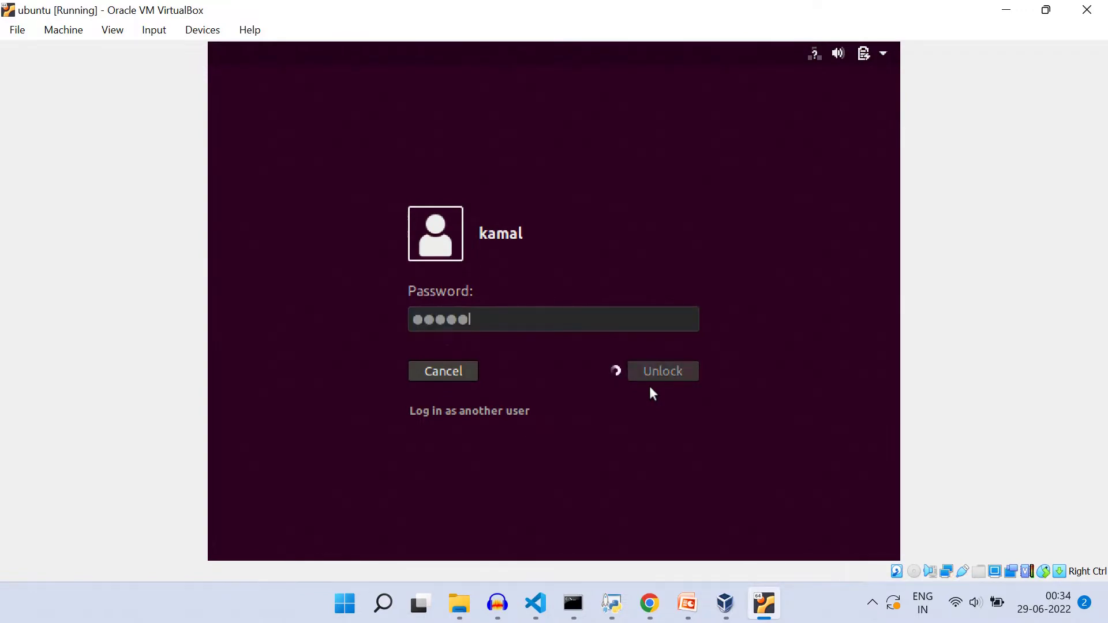
pyautogui.write('clear')
pyautogui.press('Return')
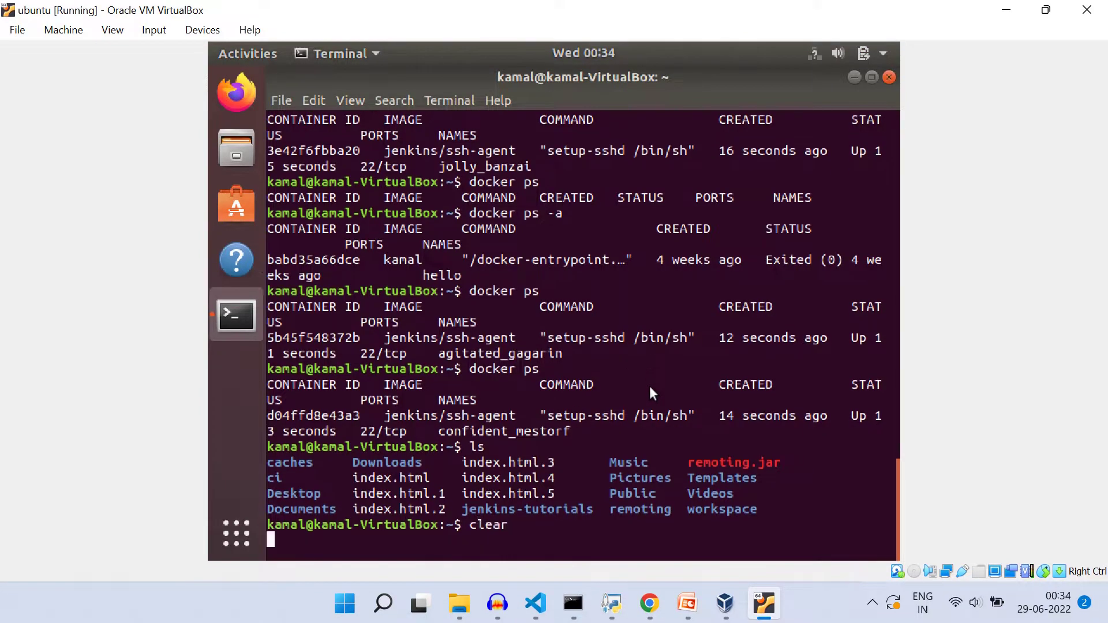
pyautogui.write('docker')
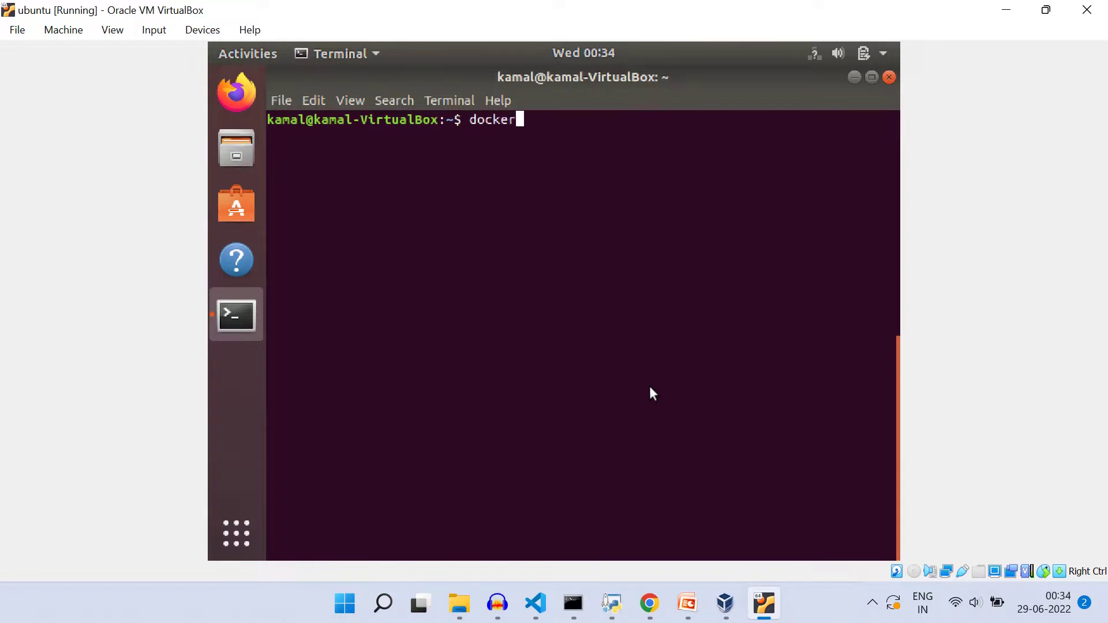
pyautogui.write(' ps')
pyautogui.press('Return')
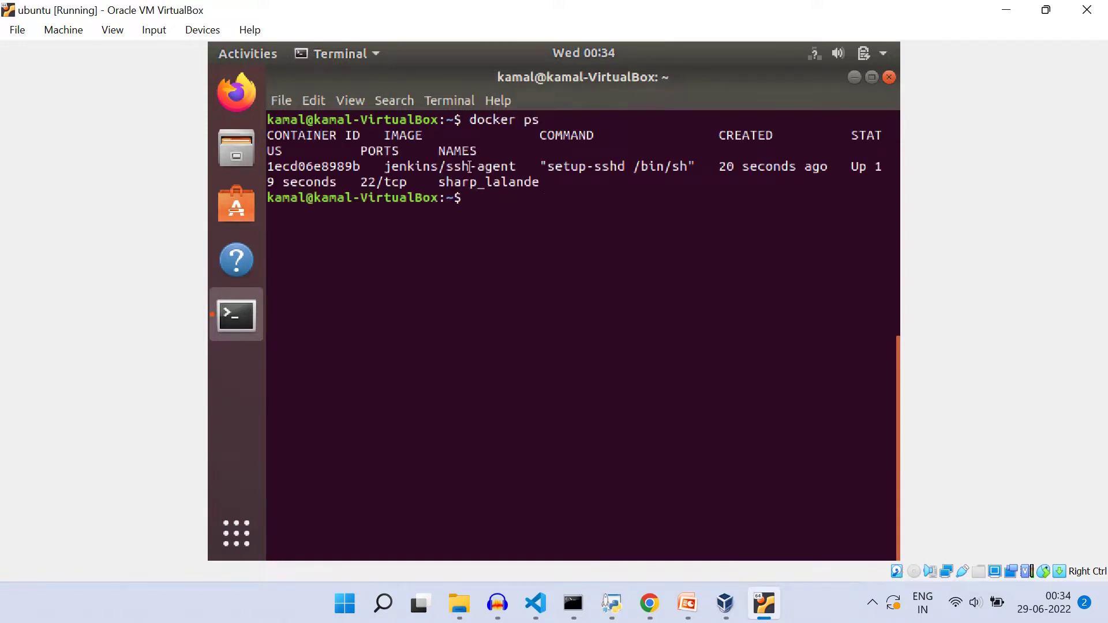
pyautogui.click(648, 606)
# Step: Check build #8's console log, then expand the pwd and whoami step logs in Blue Ocean
pyautogui.click(706, 503)
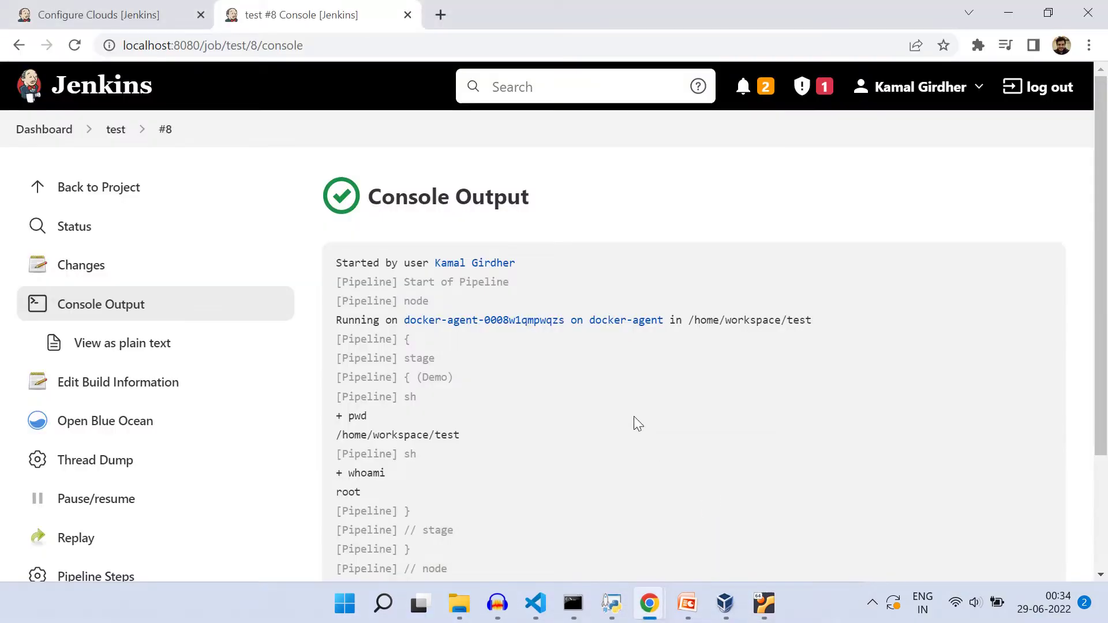
pyautogui.scroll(-2, 570, 441)
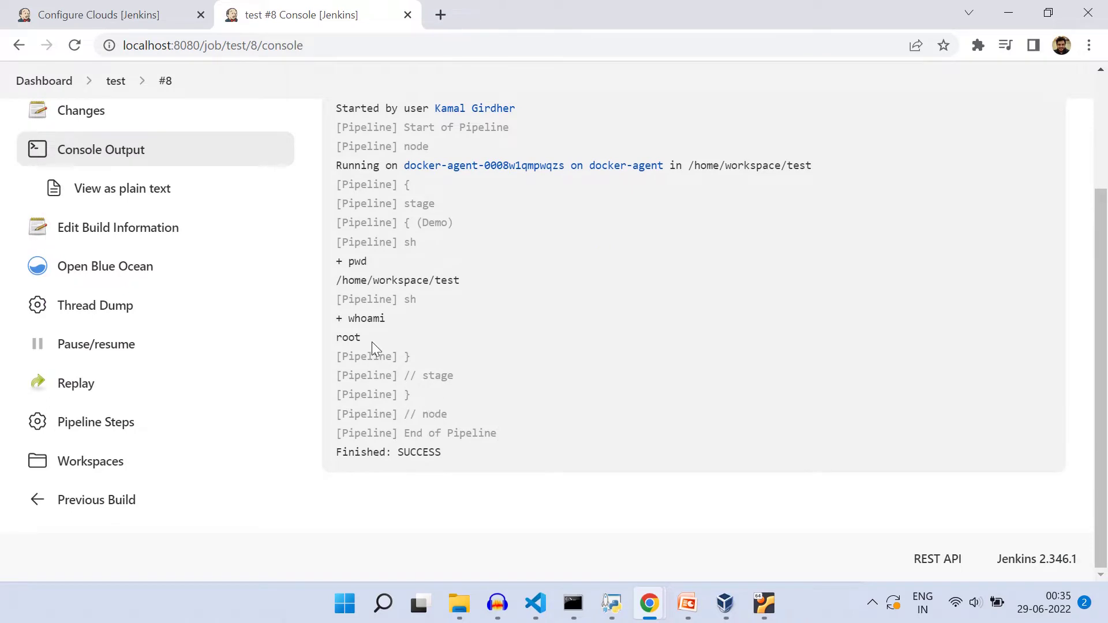
pyautogui.moveTo(371, 340); pyautogui.dragTo(333, 318)
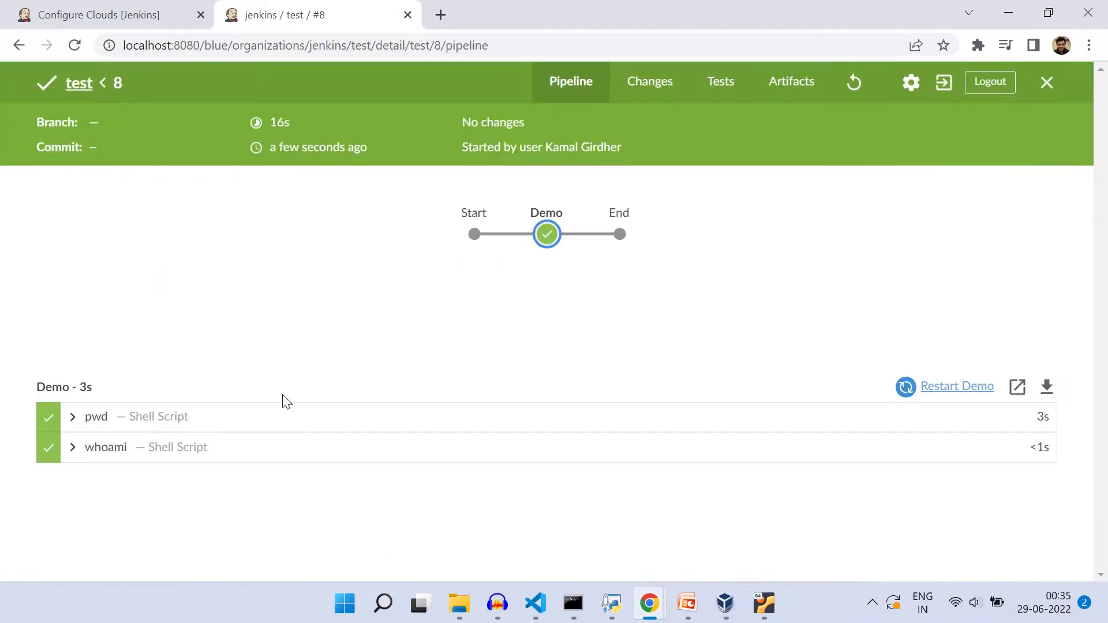
pyautogui.click(242, 421)
pyautogui.click(240, 487)
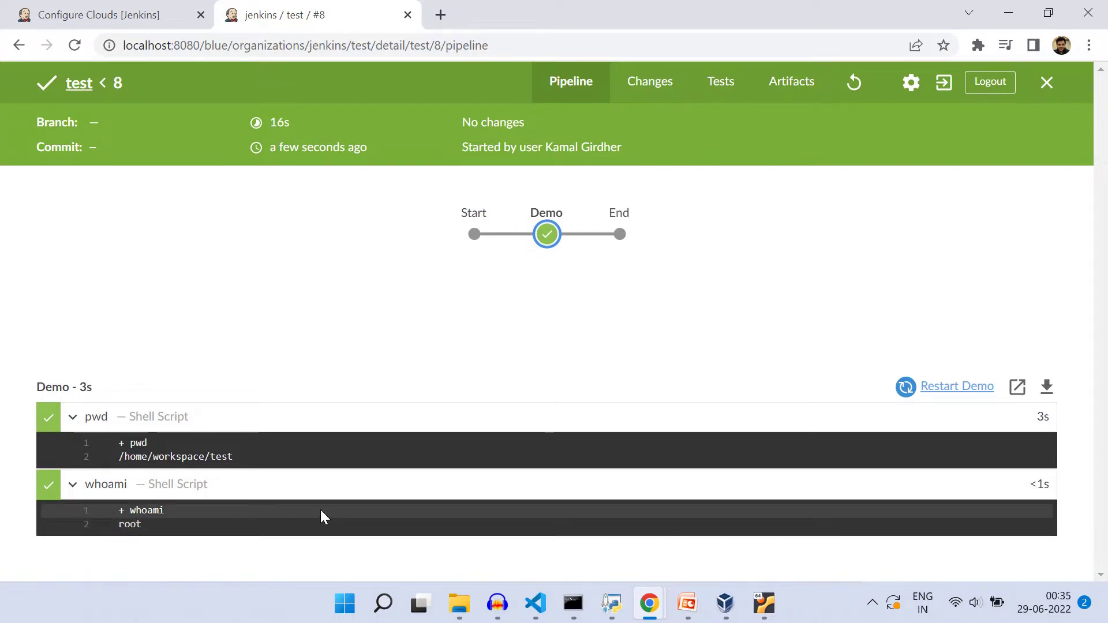
# Step: Run docker ps in the ubuntu VM to confirm no containers remain, then clear and minimize
pyautogui.click(764, 603)
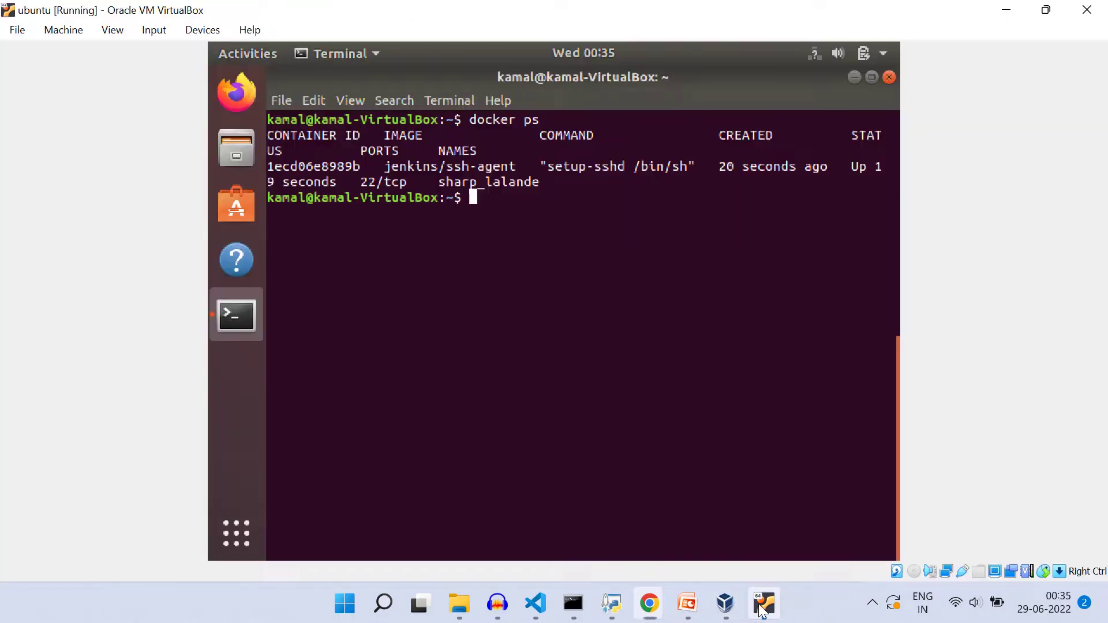
pyautogui.write('docker')
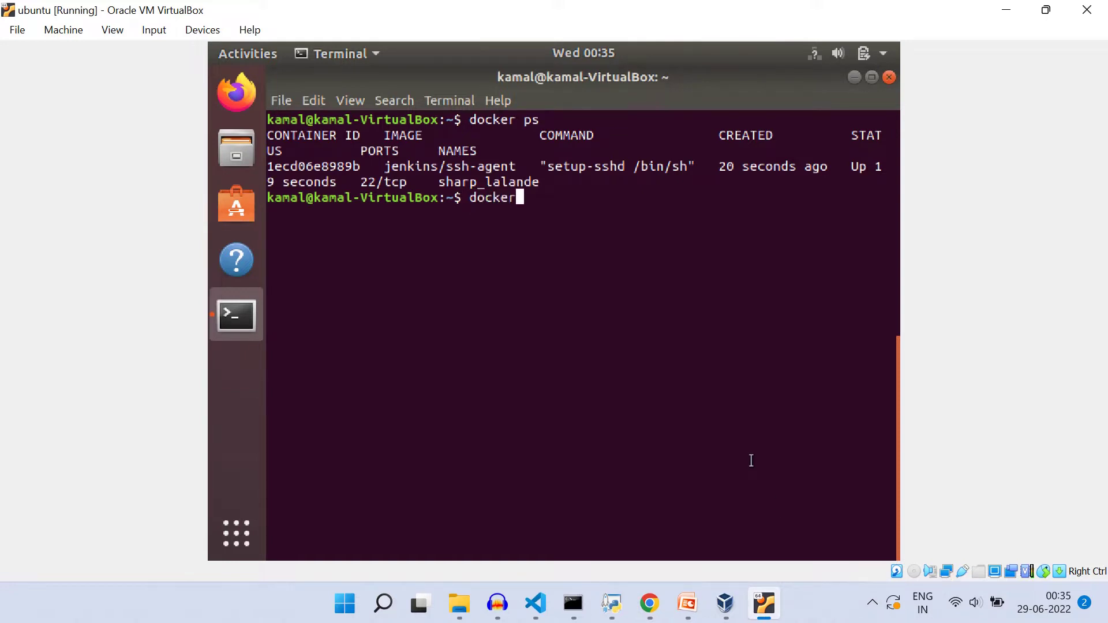
pyautogui.write(' ps')
pyautogui.press('Return')
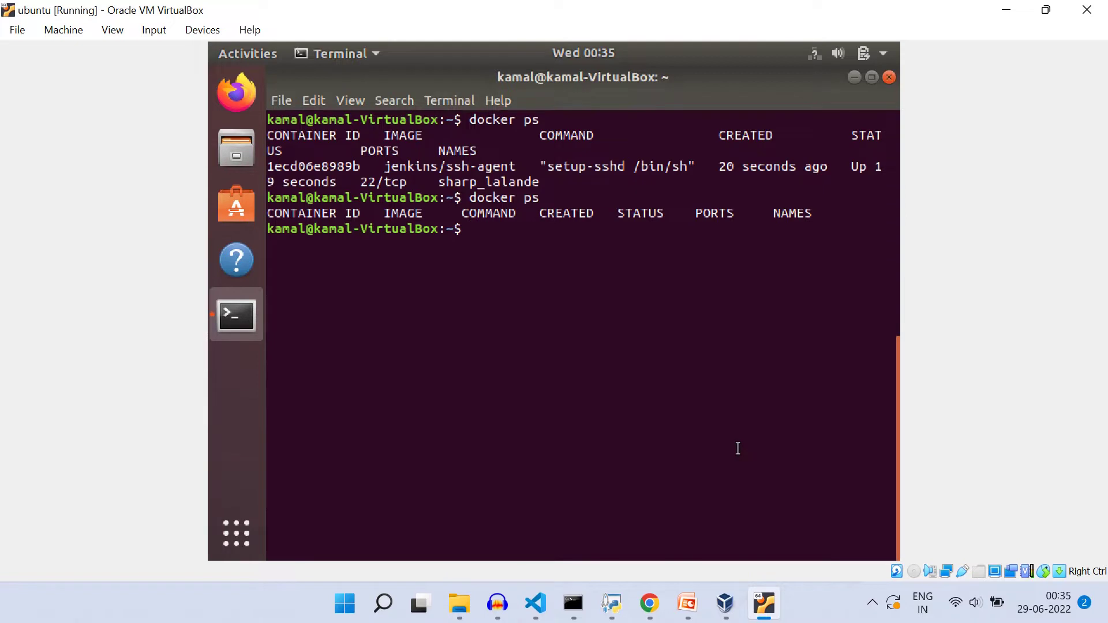
pyautogui.write('clear')
pyautogui.press('Return')
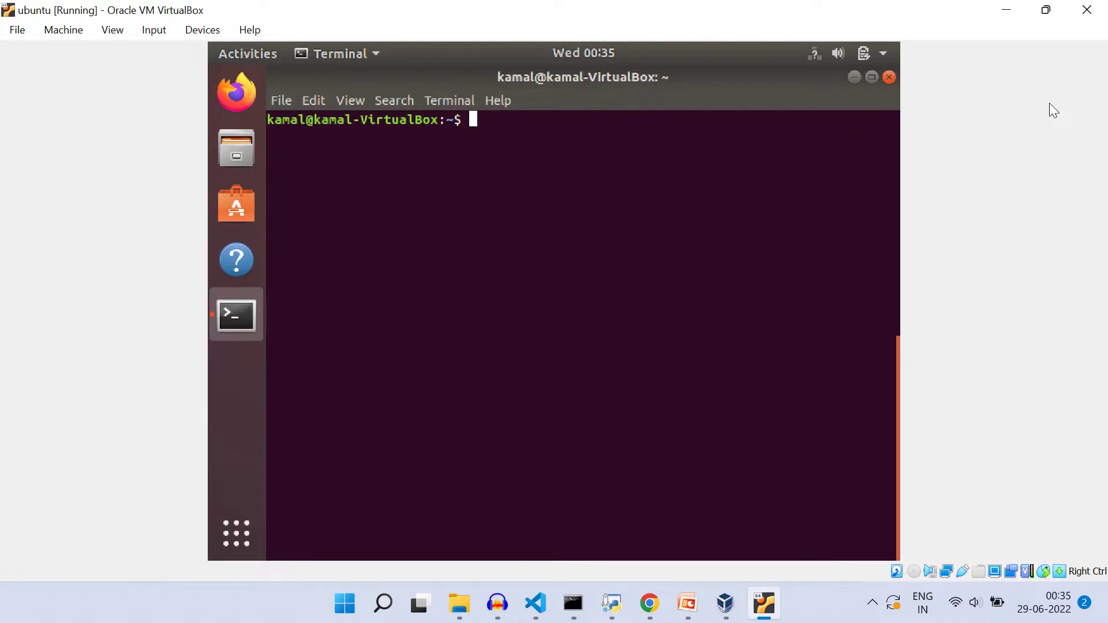
pyautogui.click(1008, 11)
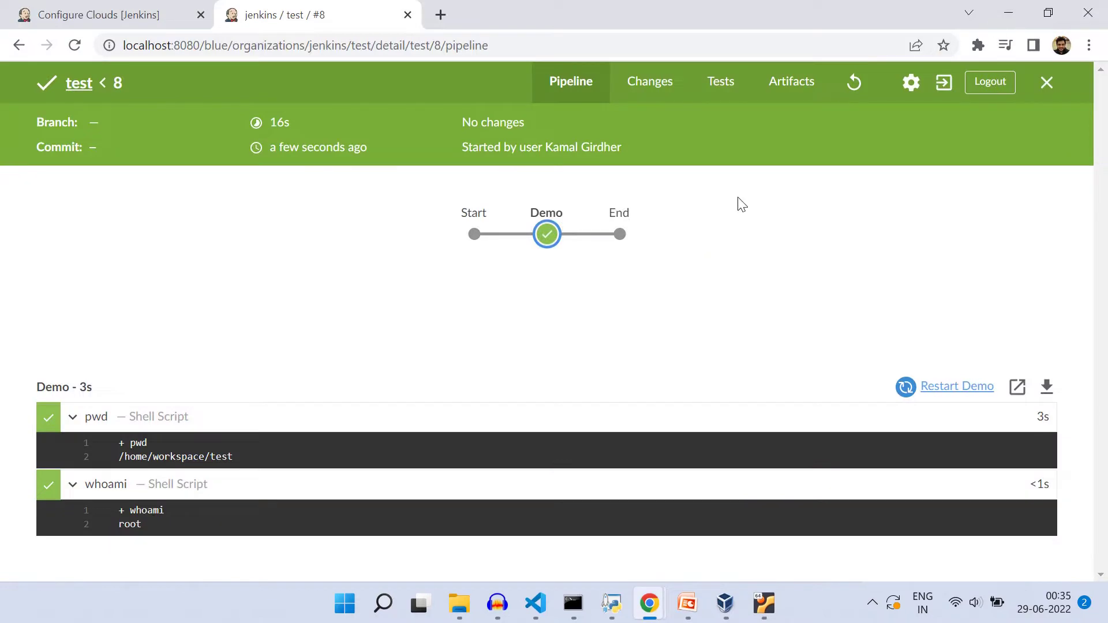